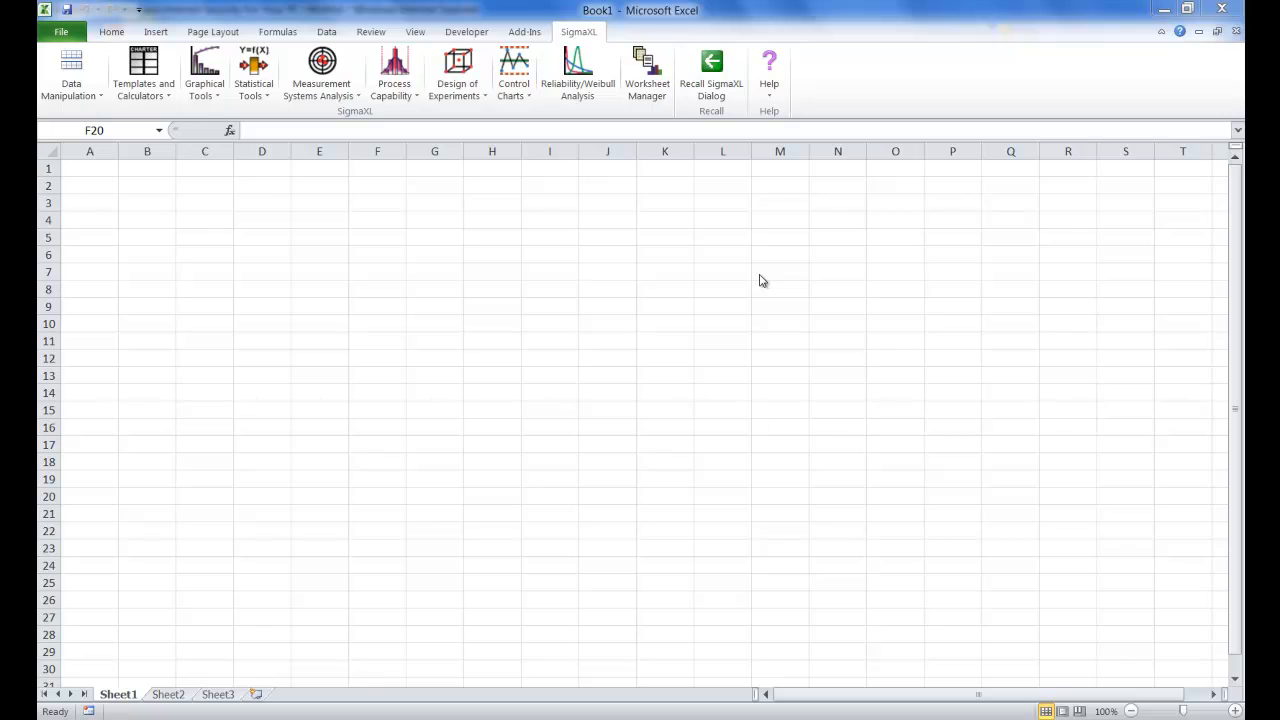
Generate one column of 100 normal random values starting at A1, with mean 100 and standard deviation 25
click(72, 97)
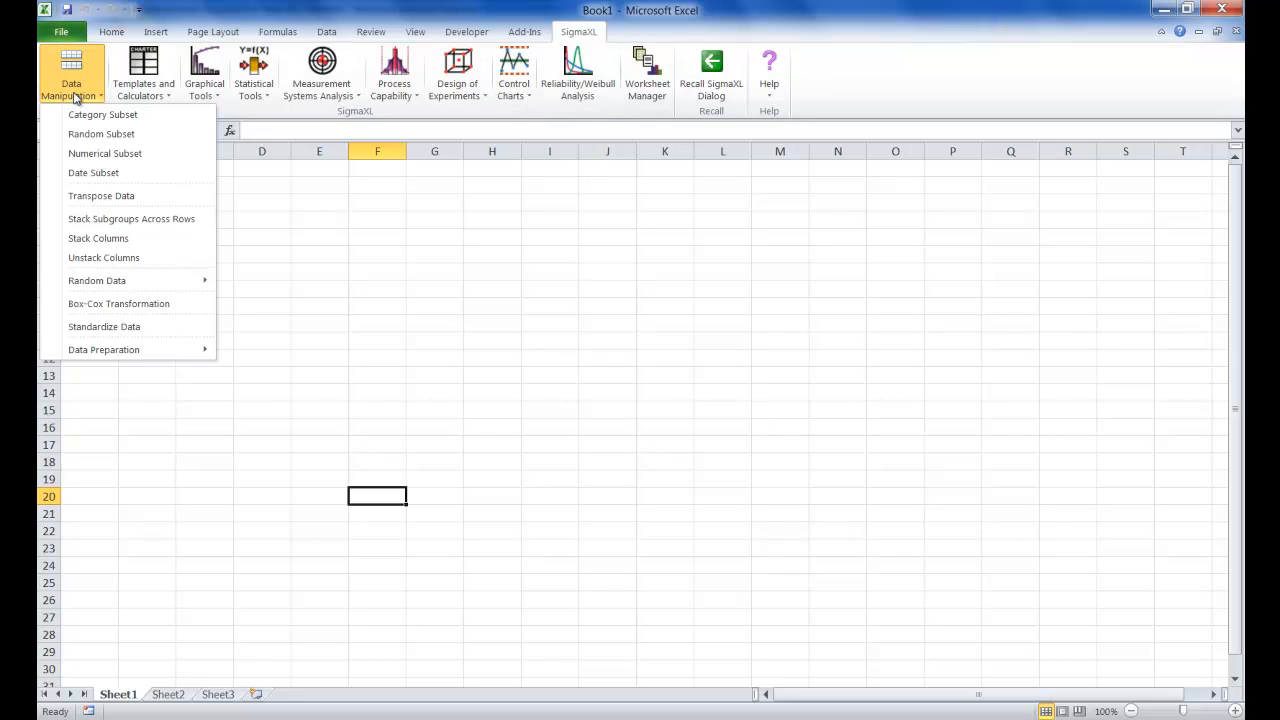
mouse_move(146, 287)
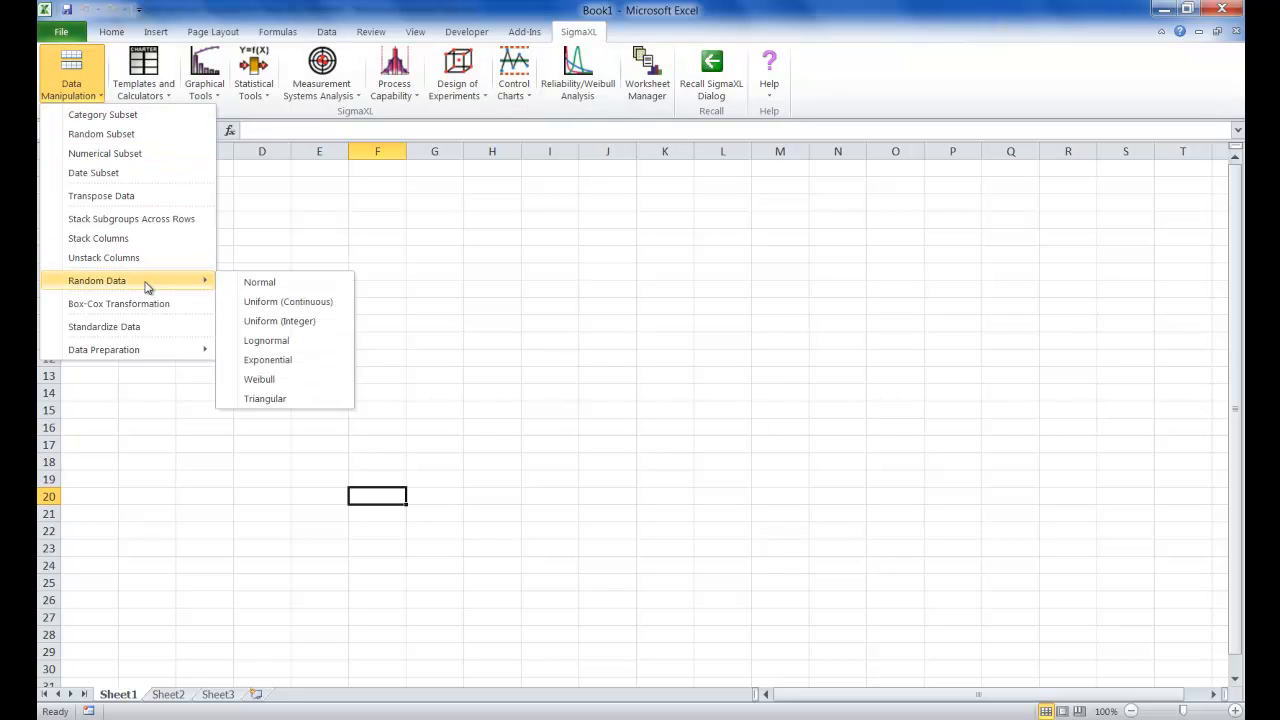
click(272, 286)
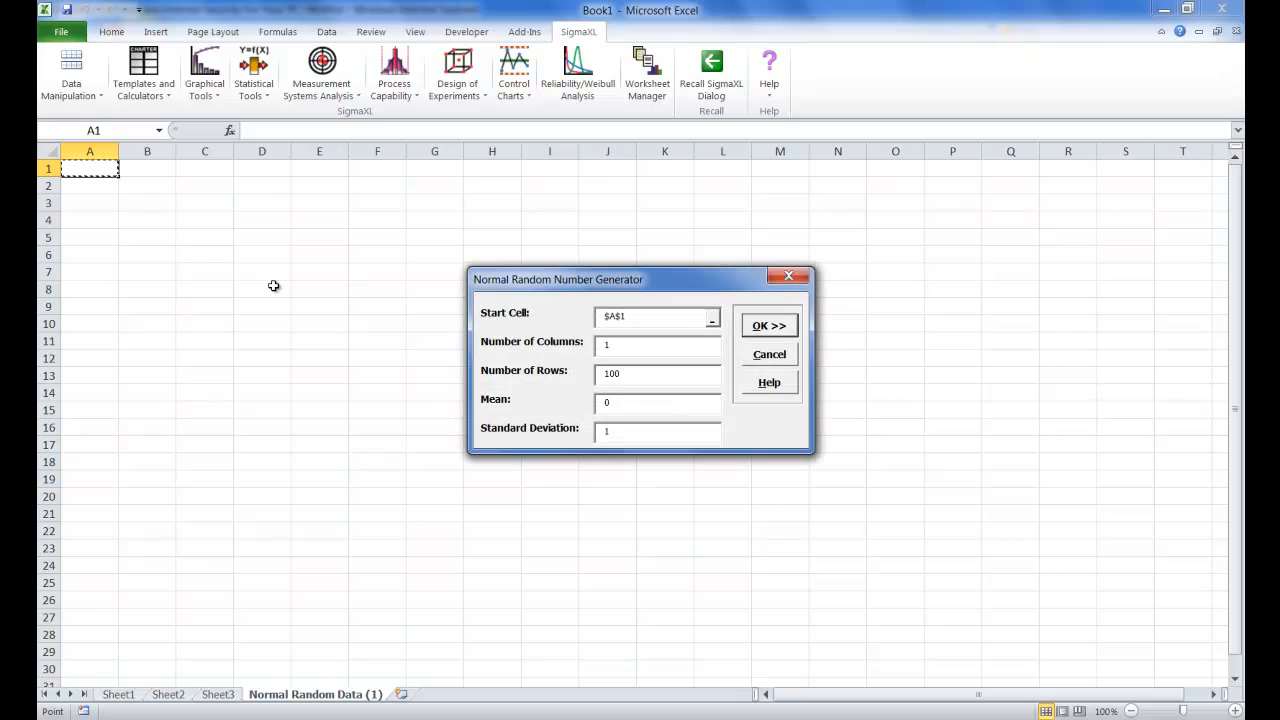
click(648, 347)
click(643, 404)
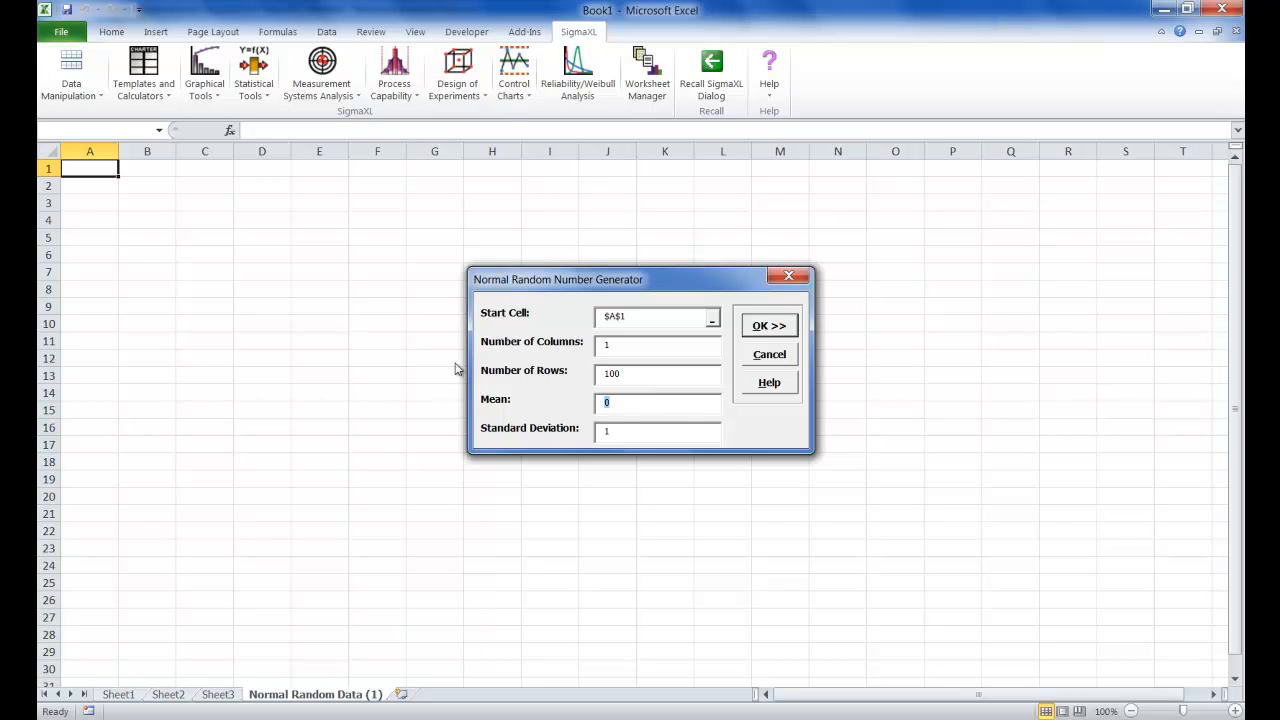
text(100)
click(651, 431)
click(769, 325)
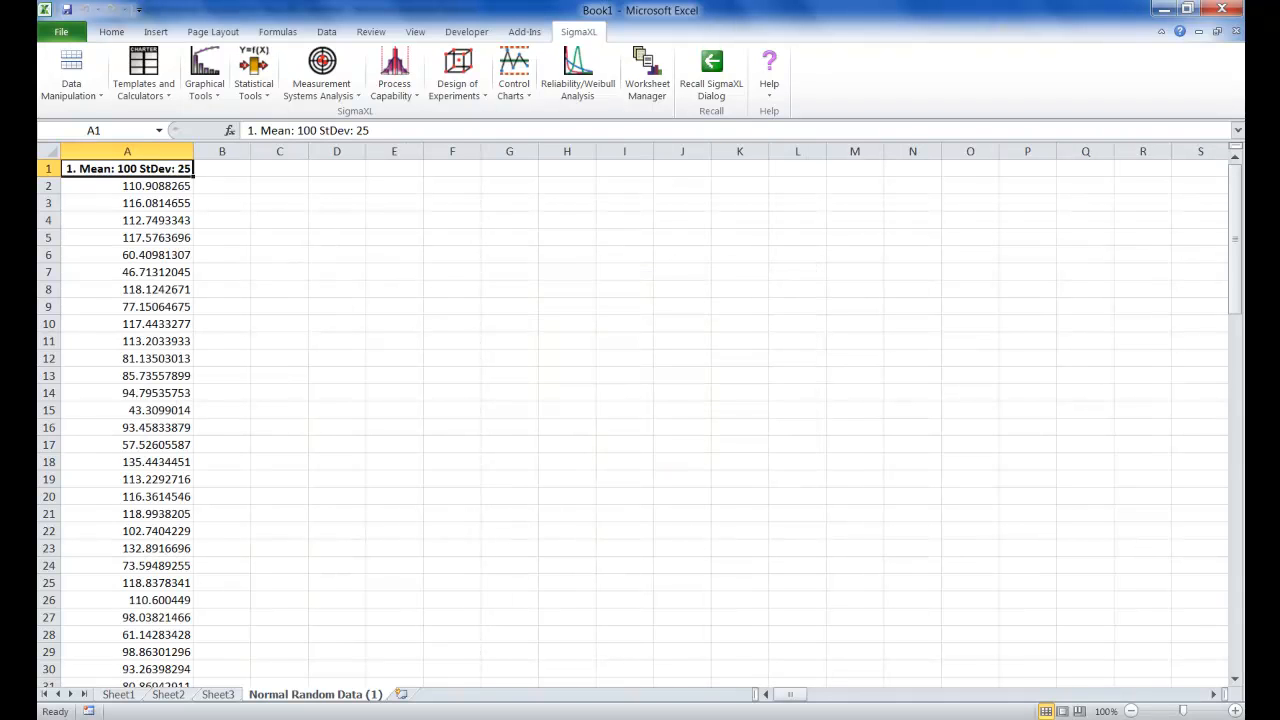
Replace the heading in cell A1 with "Normal Data"
drag(1235, 240, 1213, 191)
double_click(190, 169)
drag(190, 169, 66, 169)
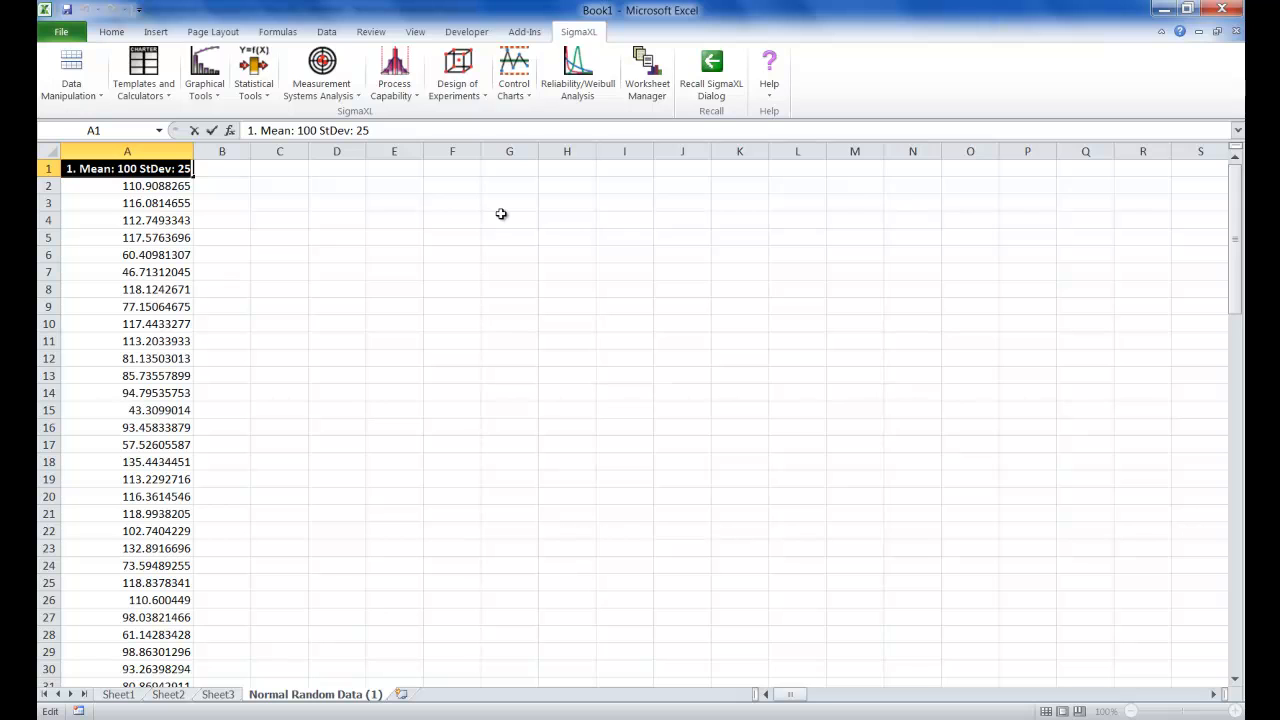
text(N)
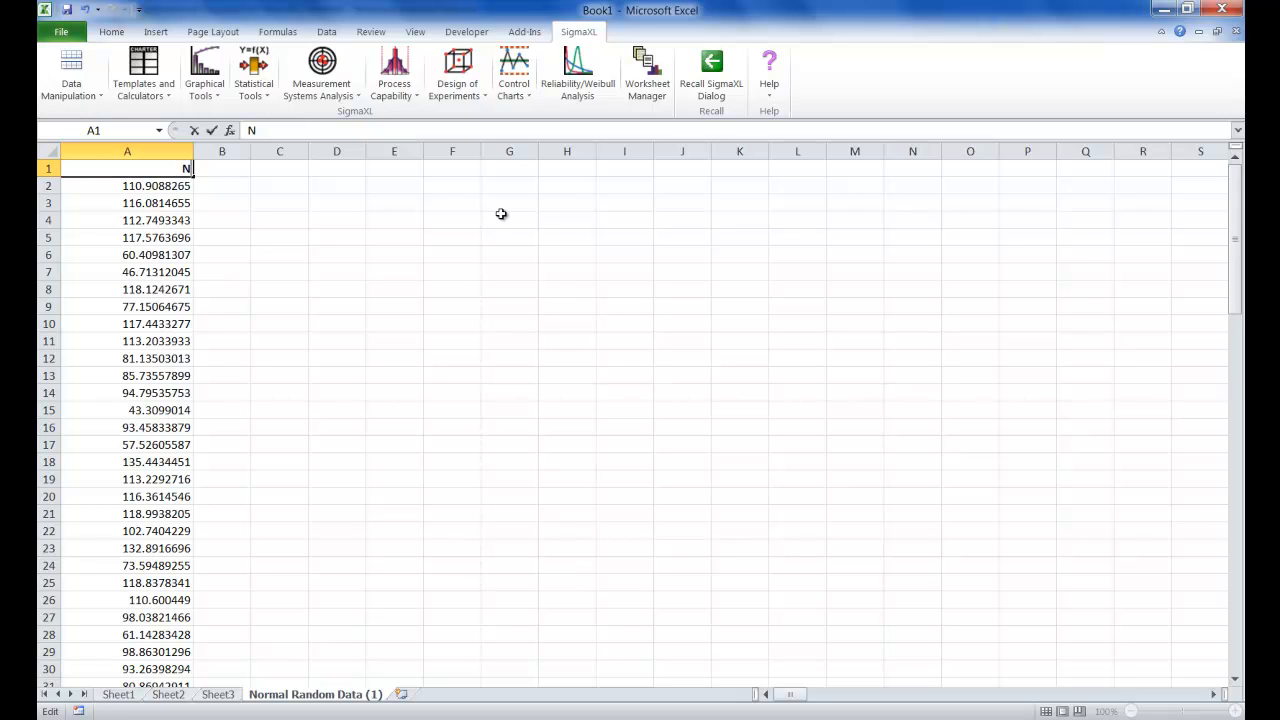
text(ormal Data)
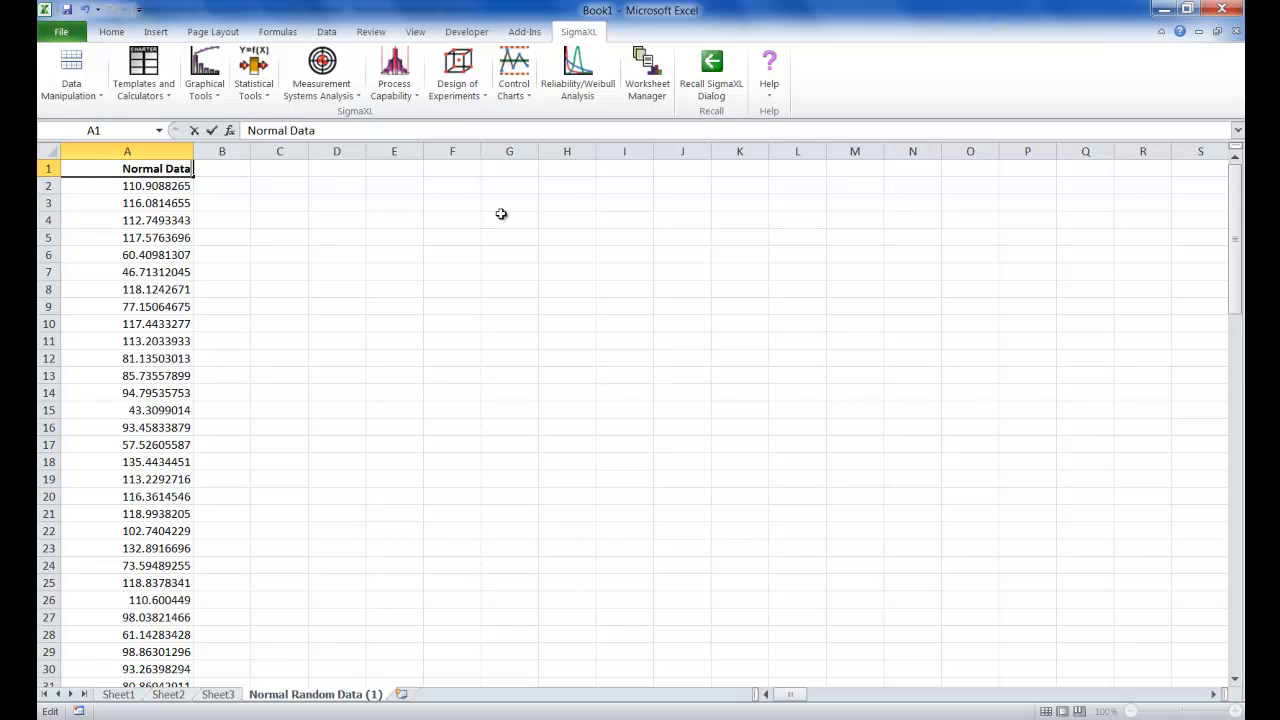
click(321, 235)
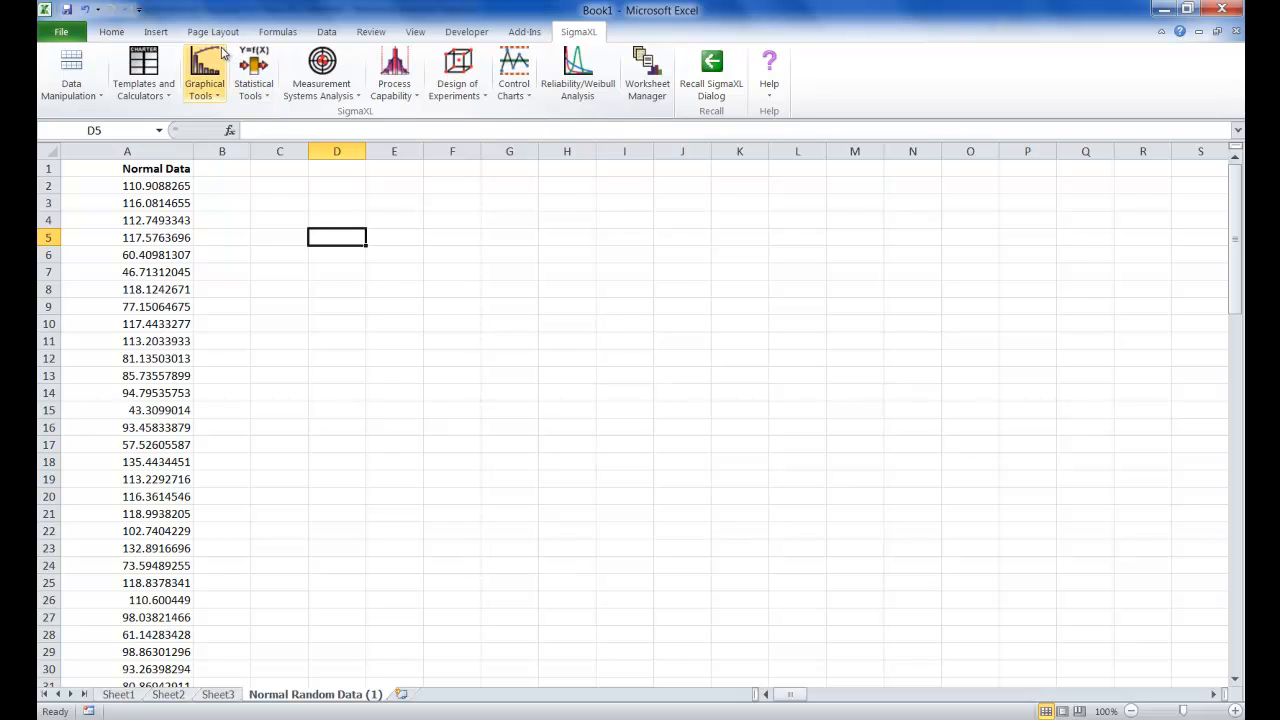
click(224, 58)
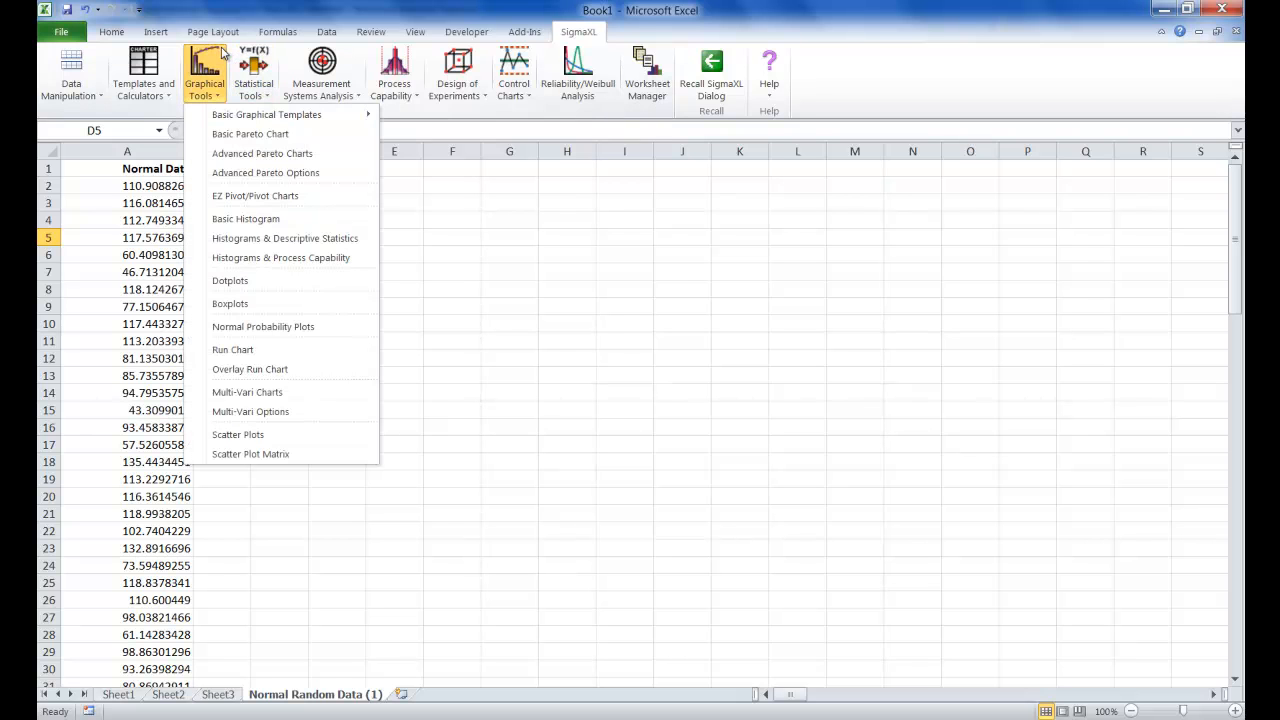
click(303, 244)
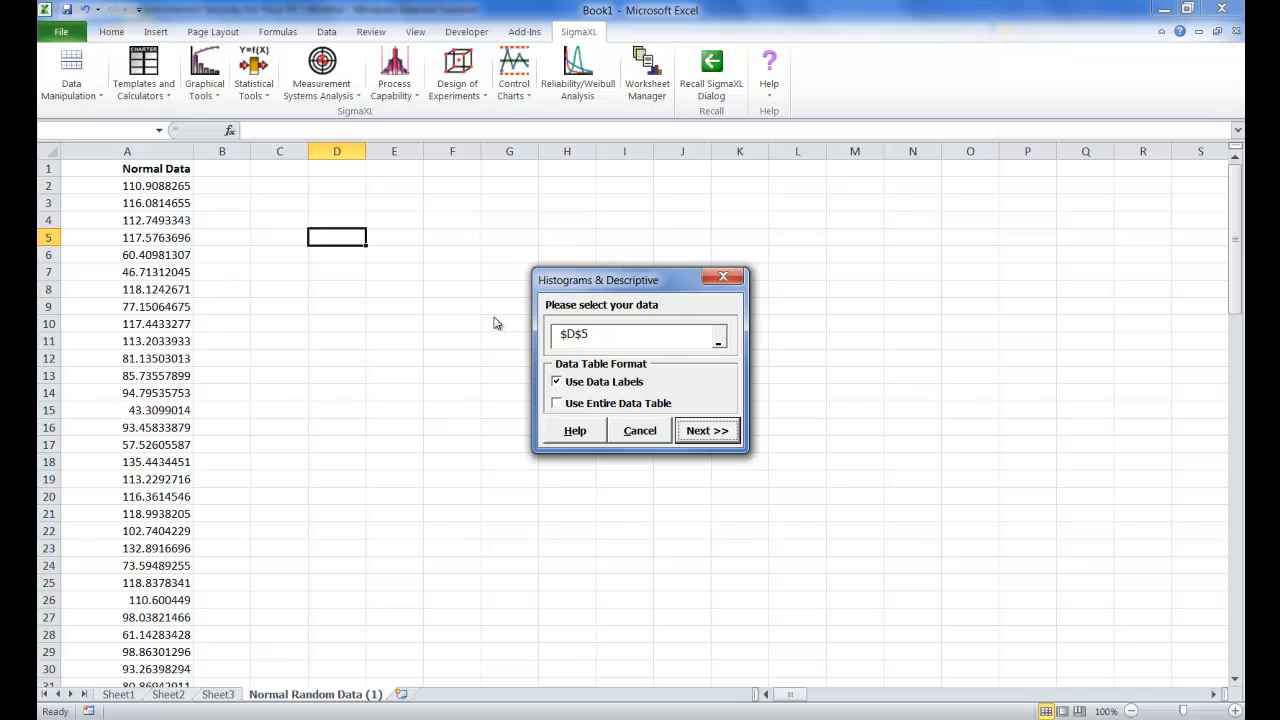
click(603, 404)
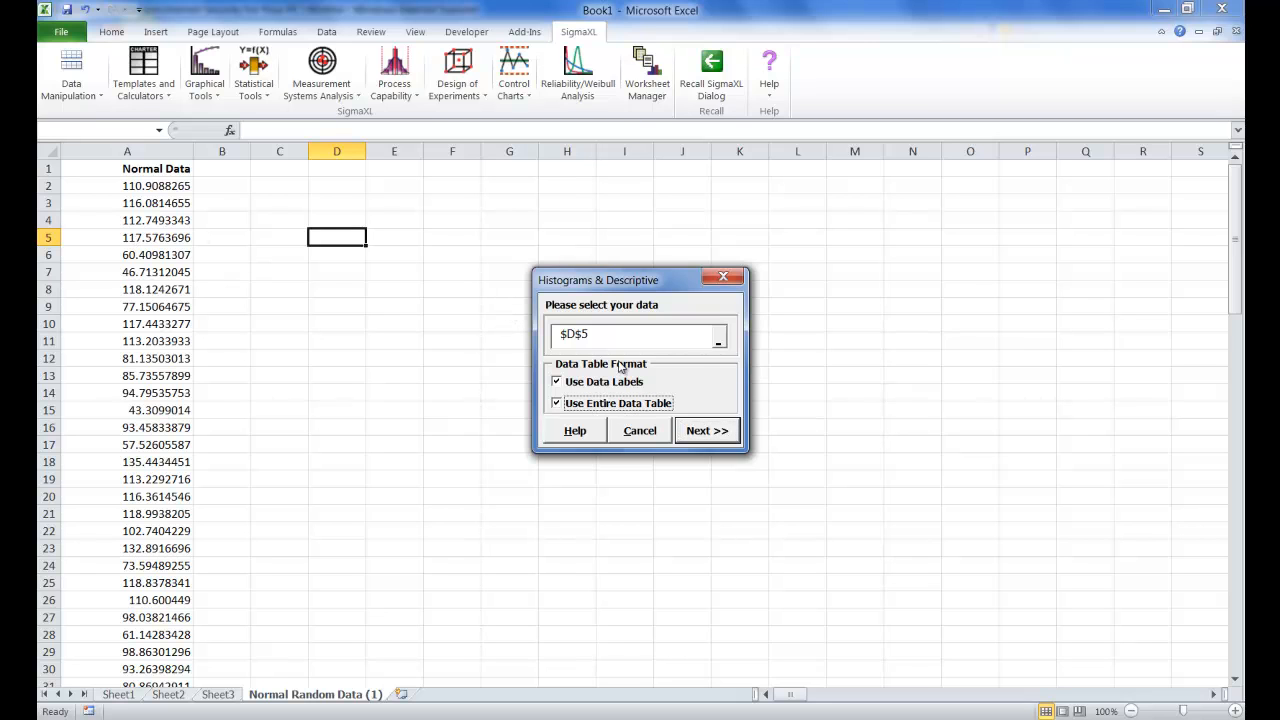
click(722, 432)
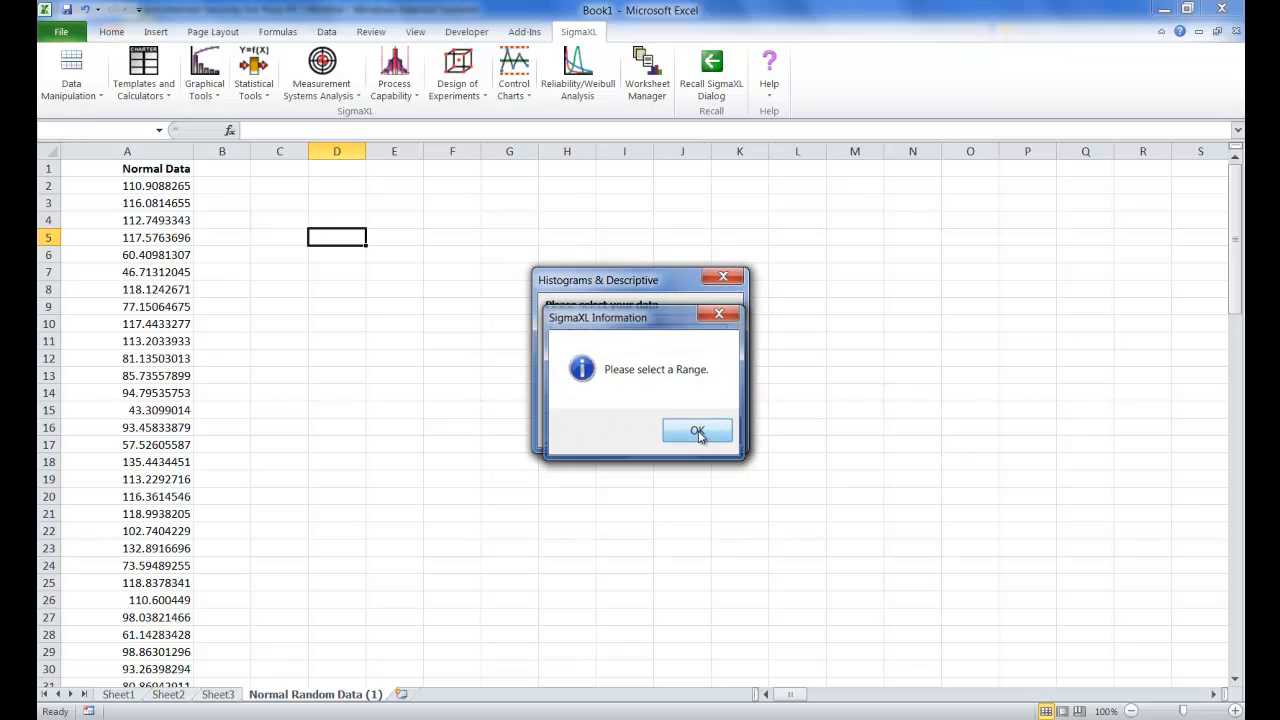
click(697, 431)
click(643, 431)
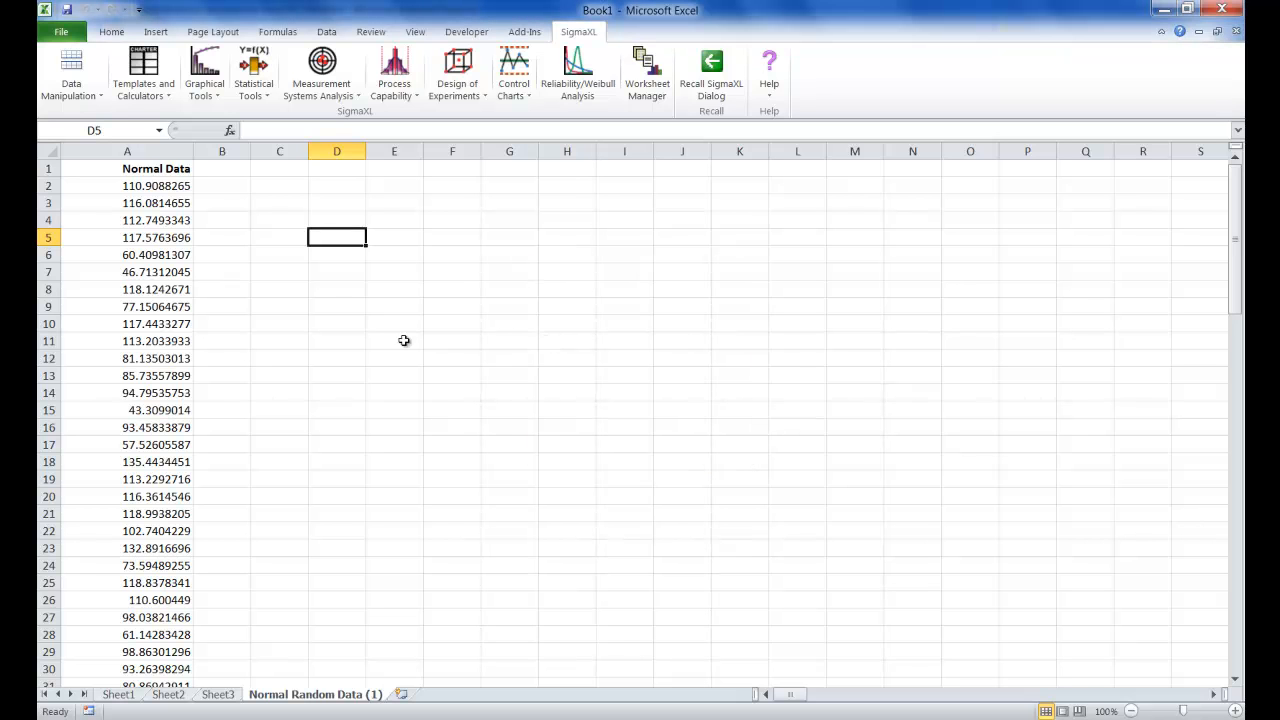
Create a histogram with descriptive statistics from the entire data table, using Normal Data as the numeric data variable (Y)
click(128, 204)
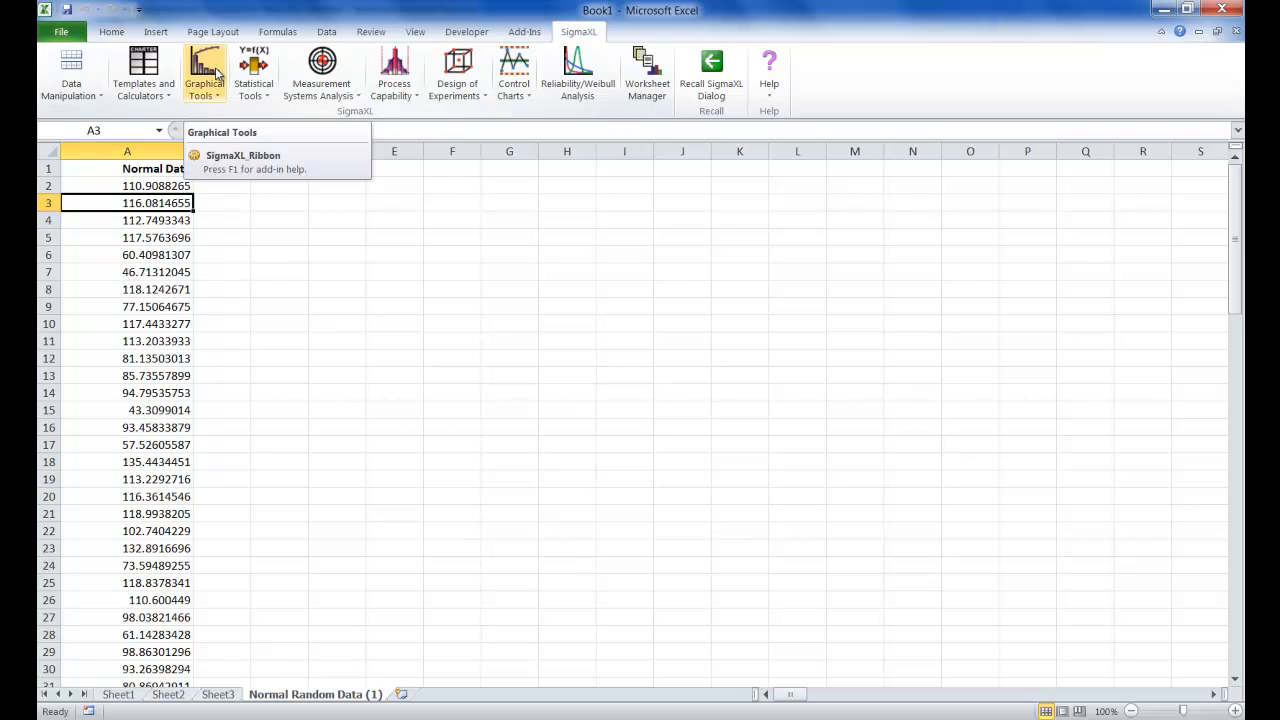
click(258, 72)
click(215, 74)
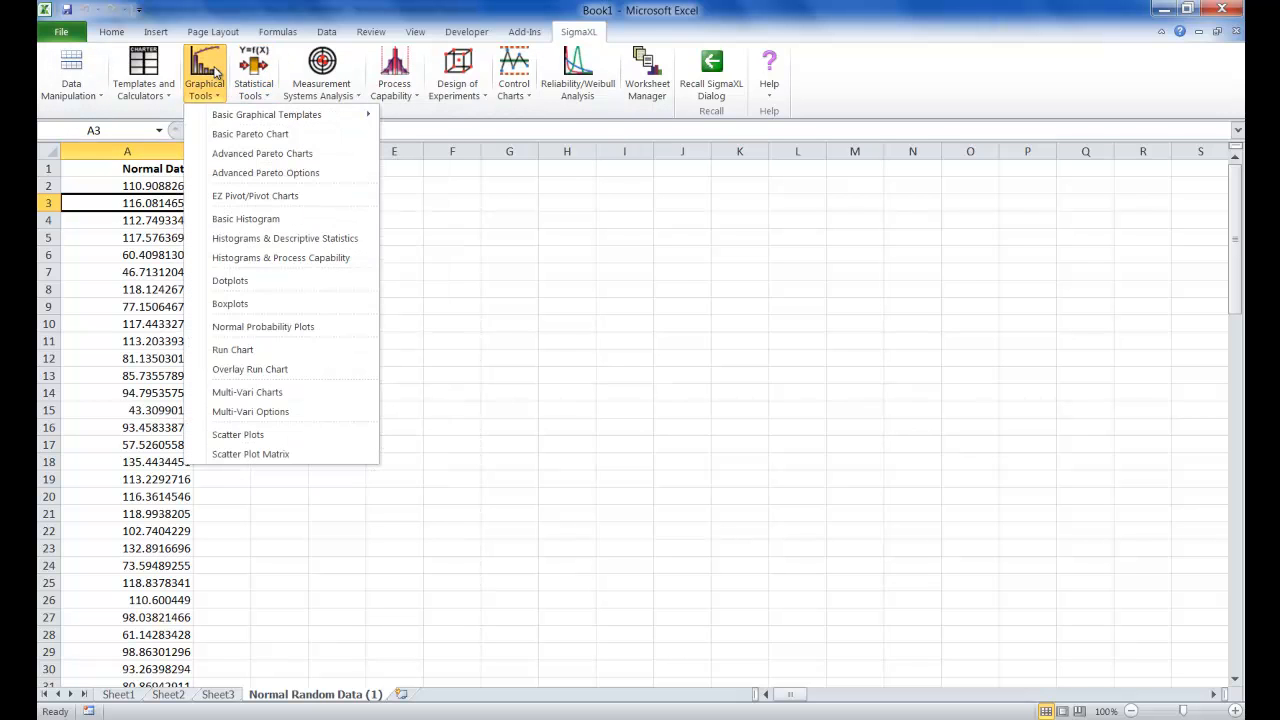
click(266, 240)
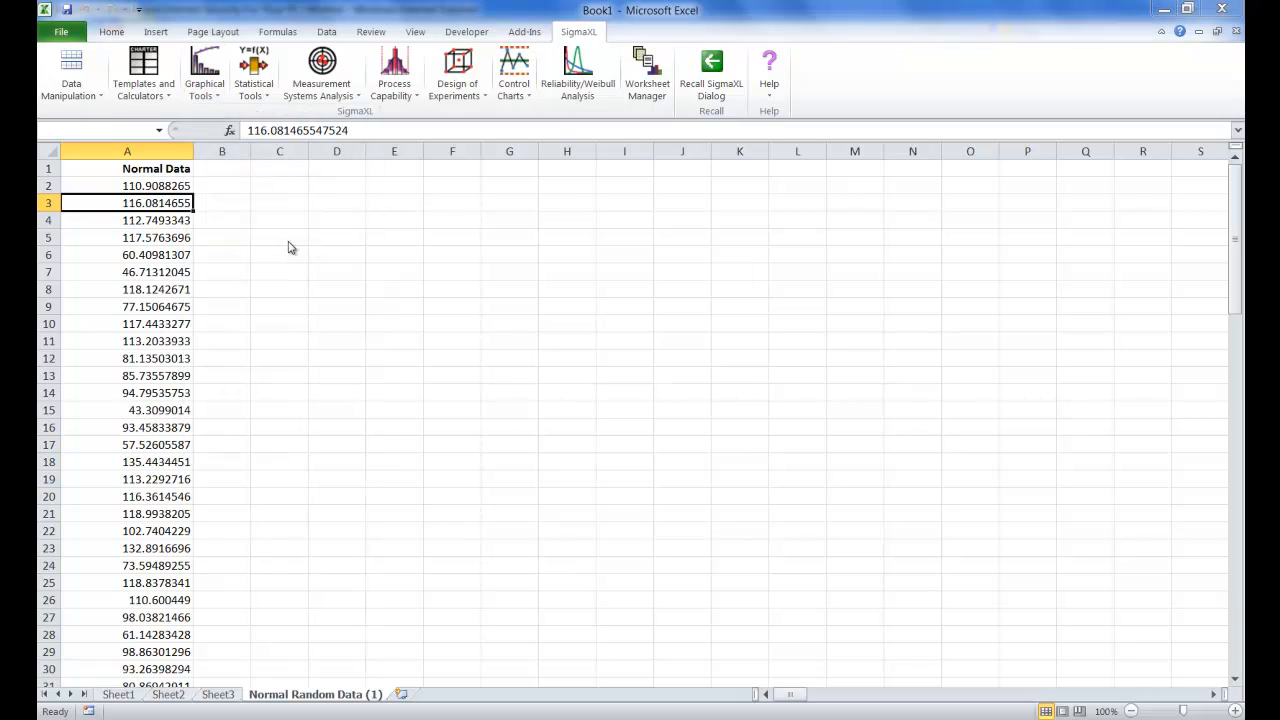
click(557, 403)
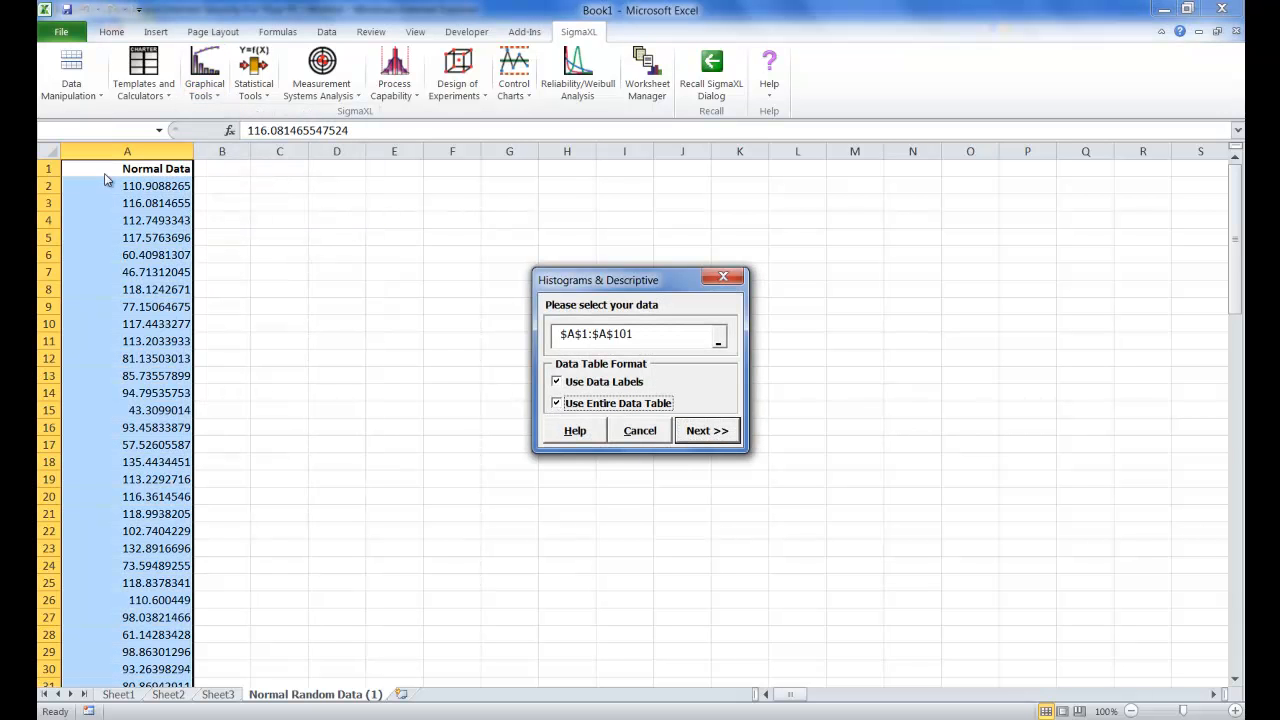
click(700, 431)
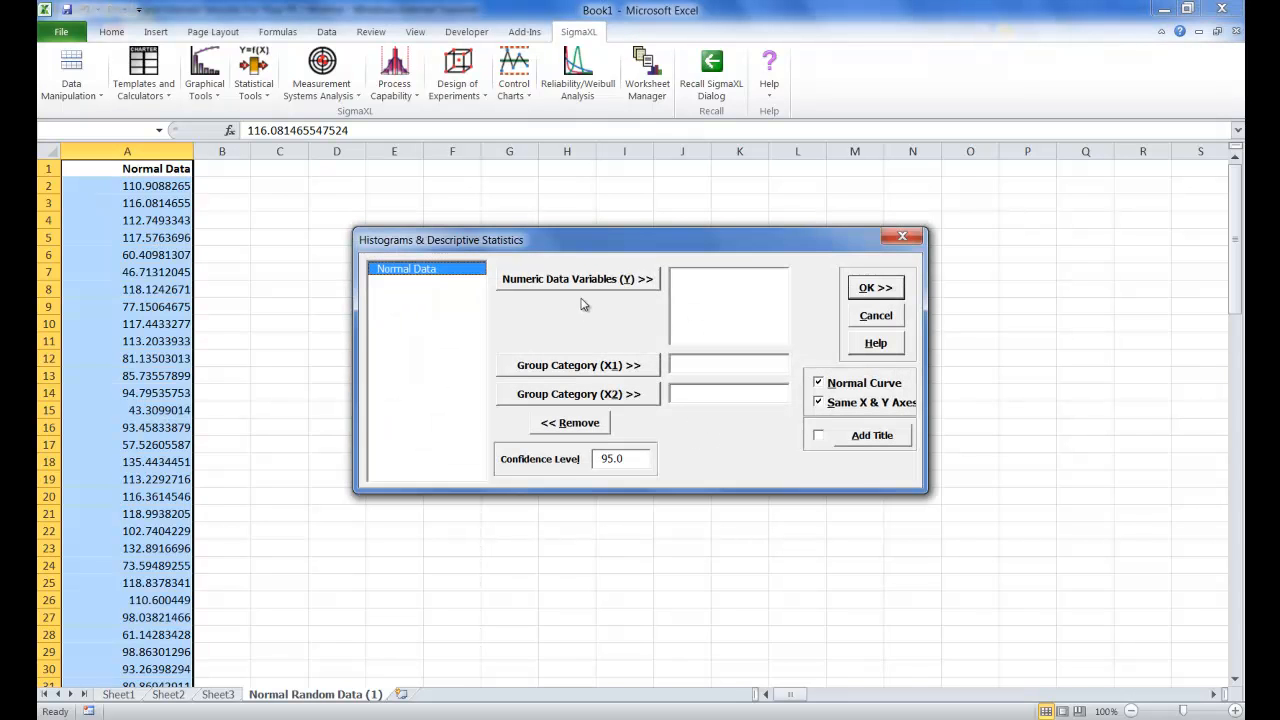
click(580, 289)
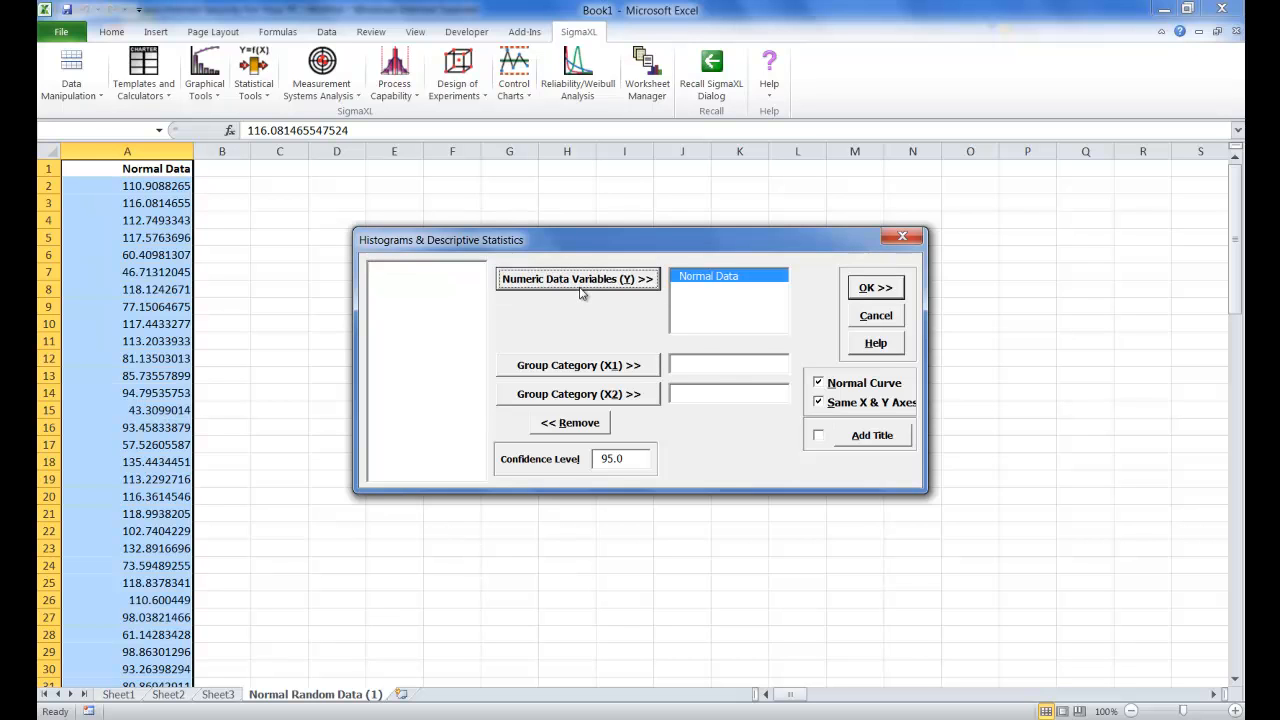
click(897, 288)
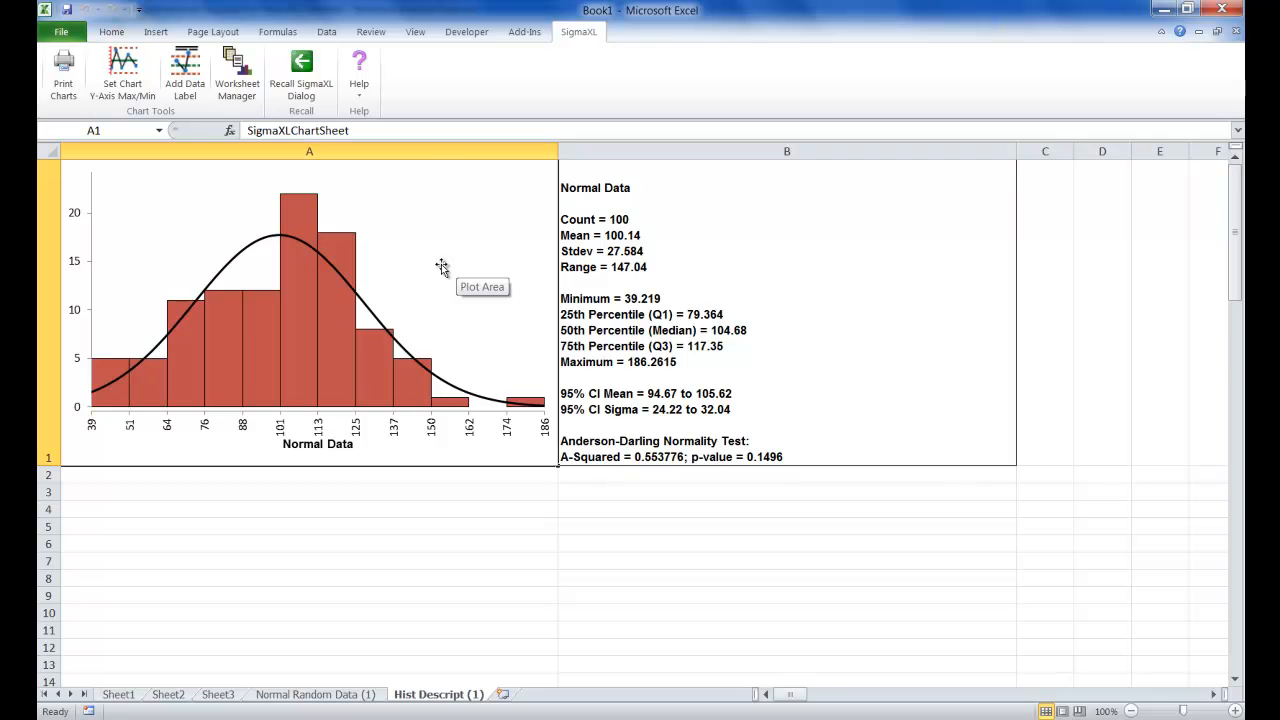
Create a normal probability plot of Normal Data from the entire data table on the random data sheet, titled "EXAMPLE NORMAL PROB PLOT"
click(323, 697)
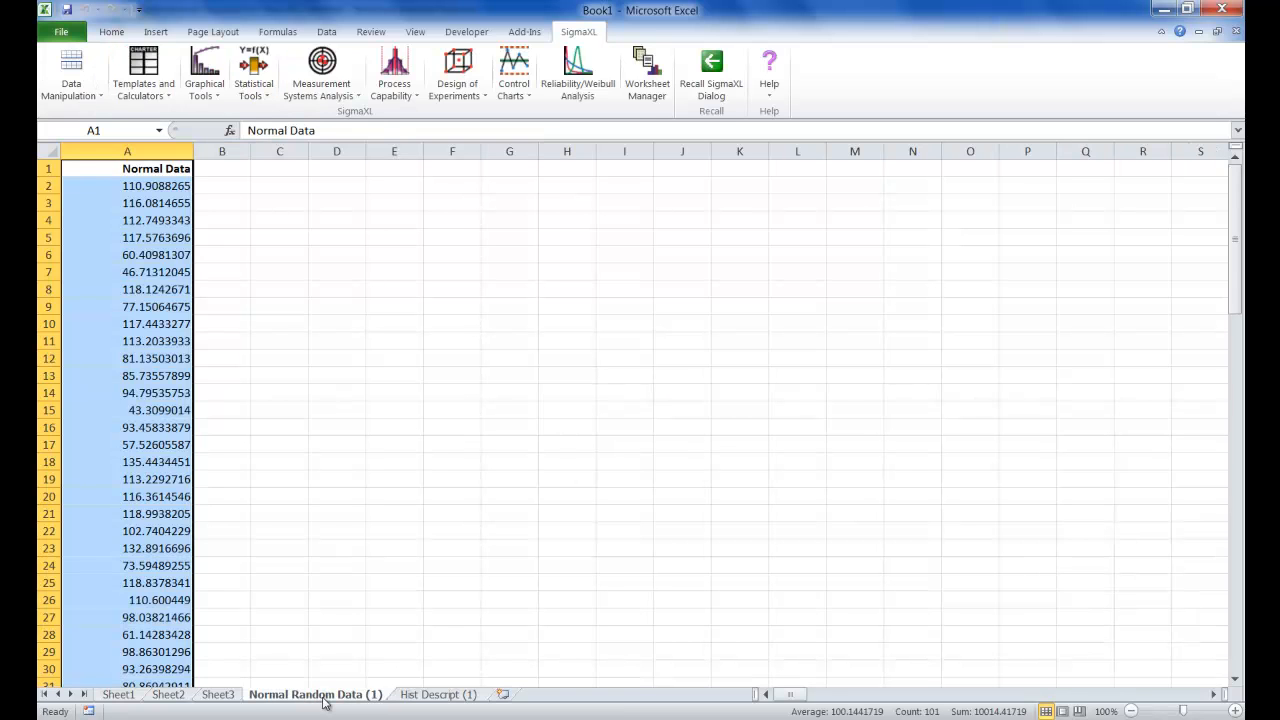
click(196, 88)
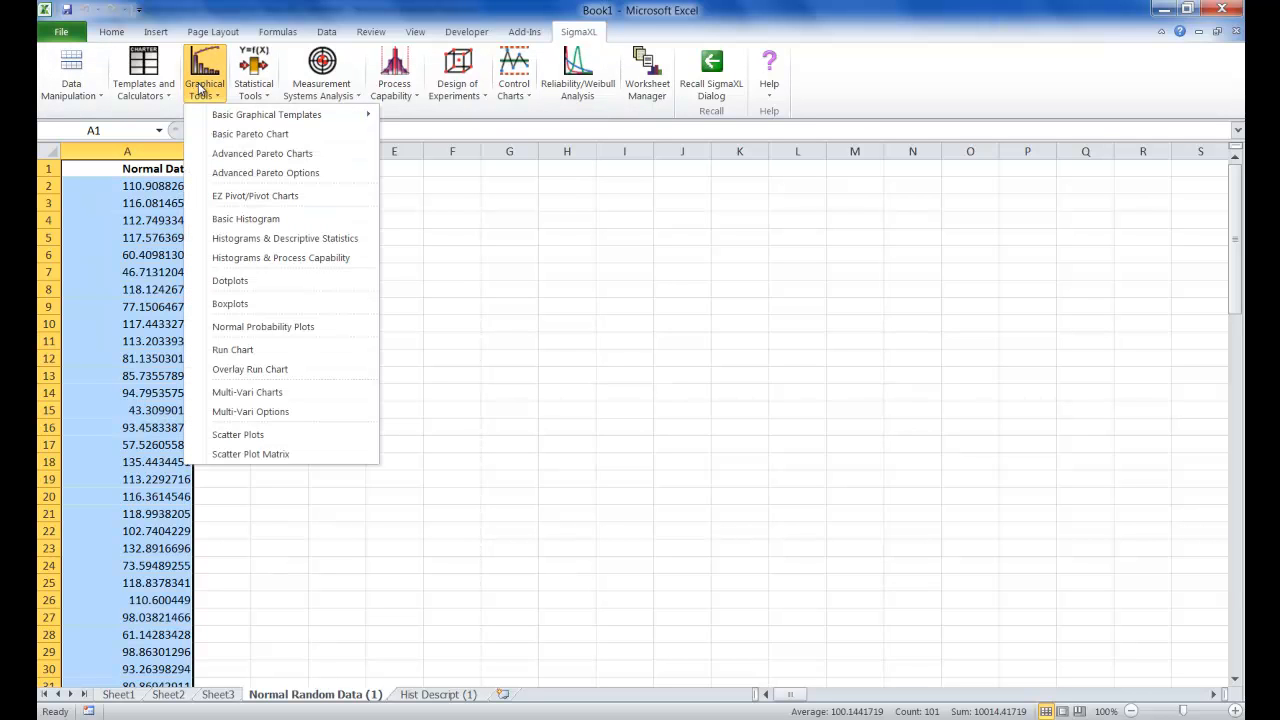
click(290, 328)
click(577, 405)
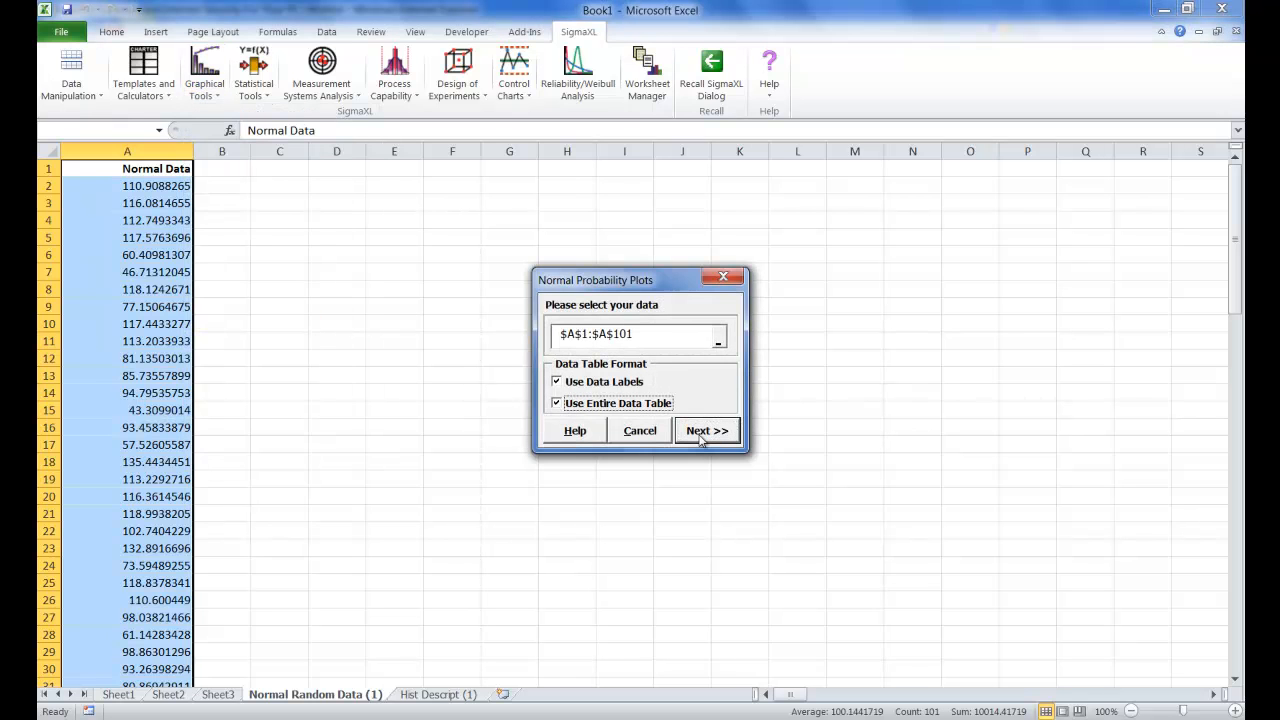
click(701, 436)
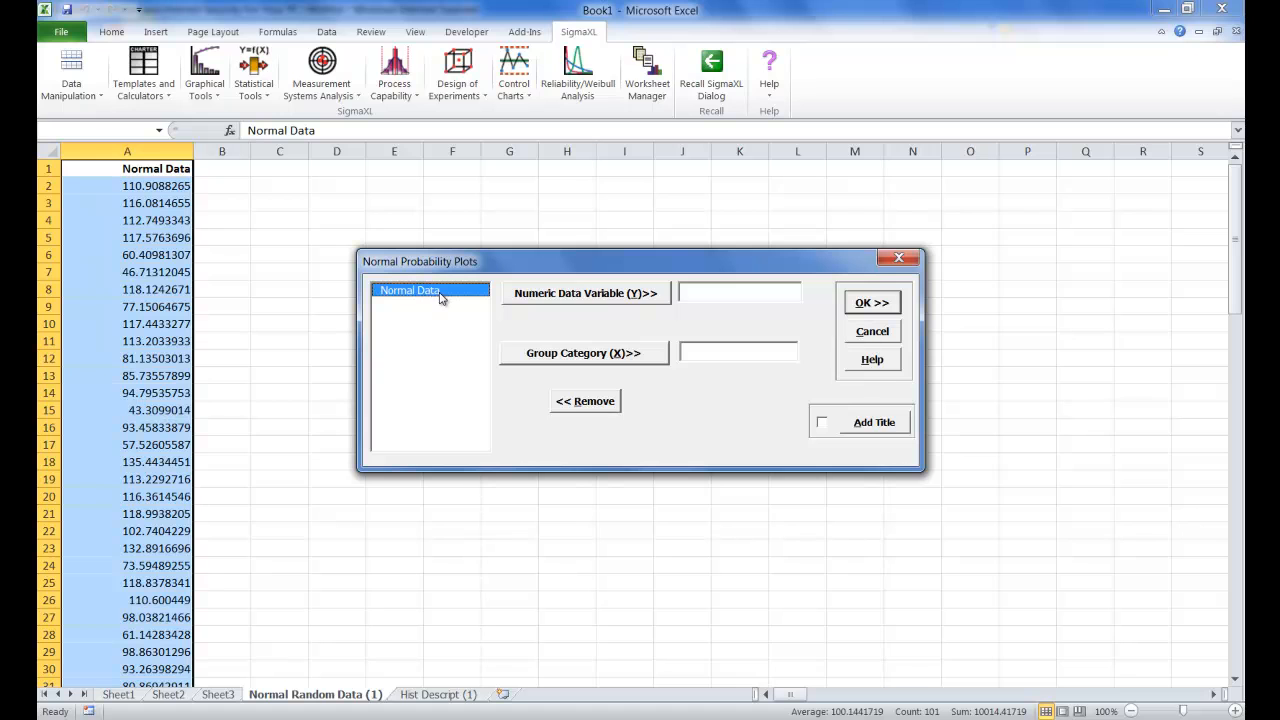
click(592, 304)
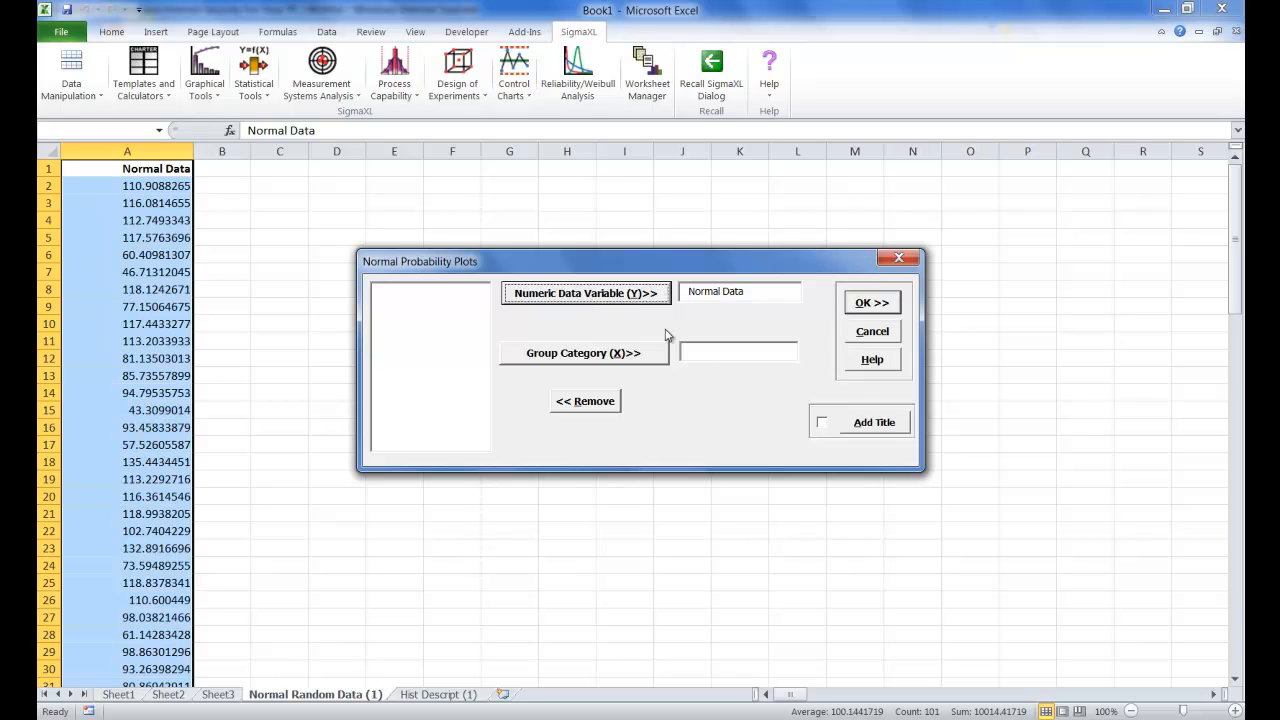
click(824, 427)
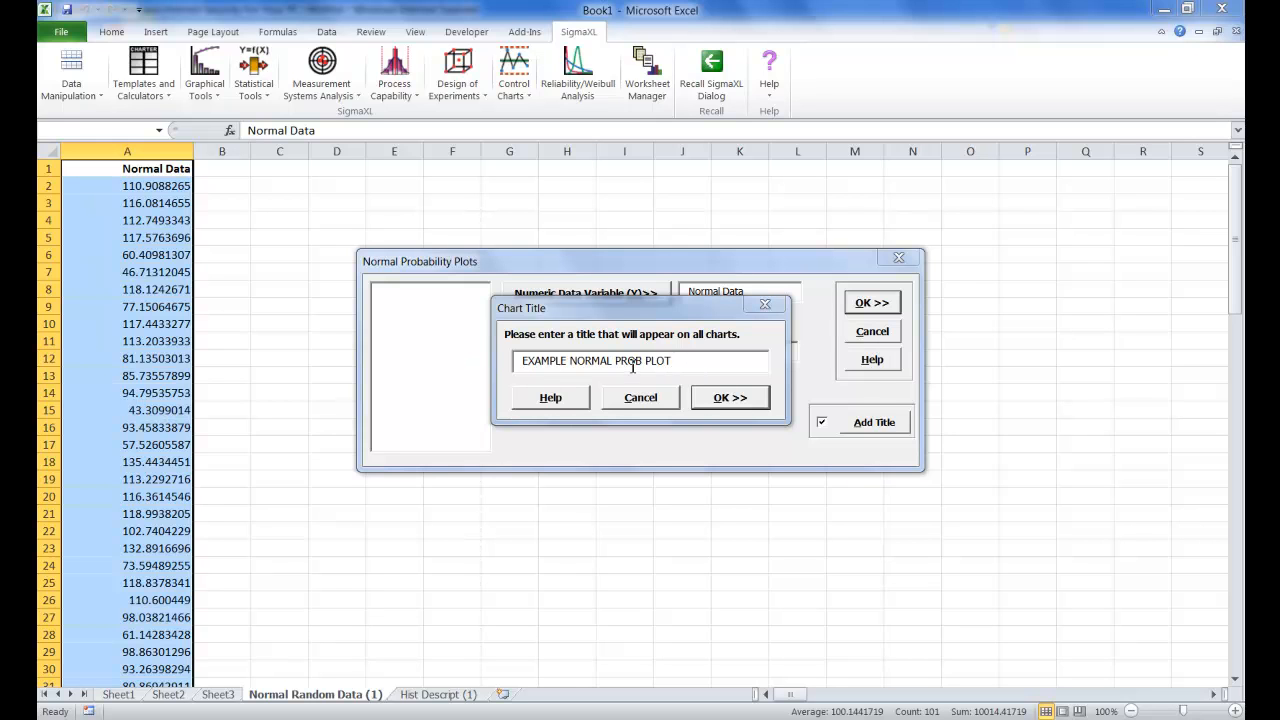
click(755, 405)
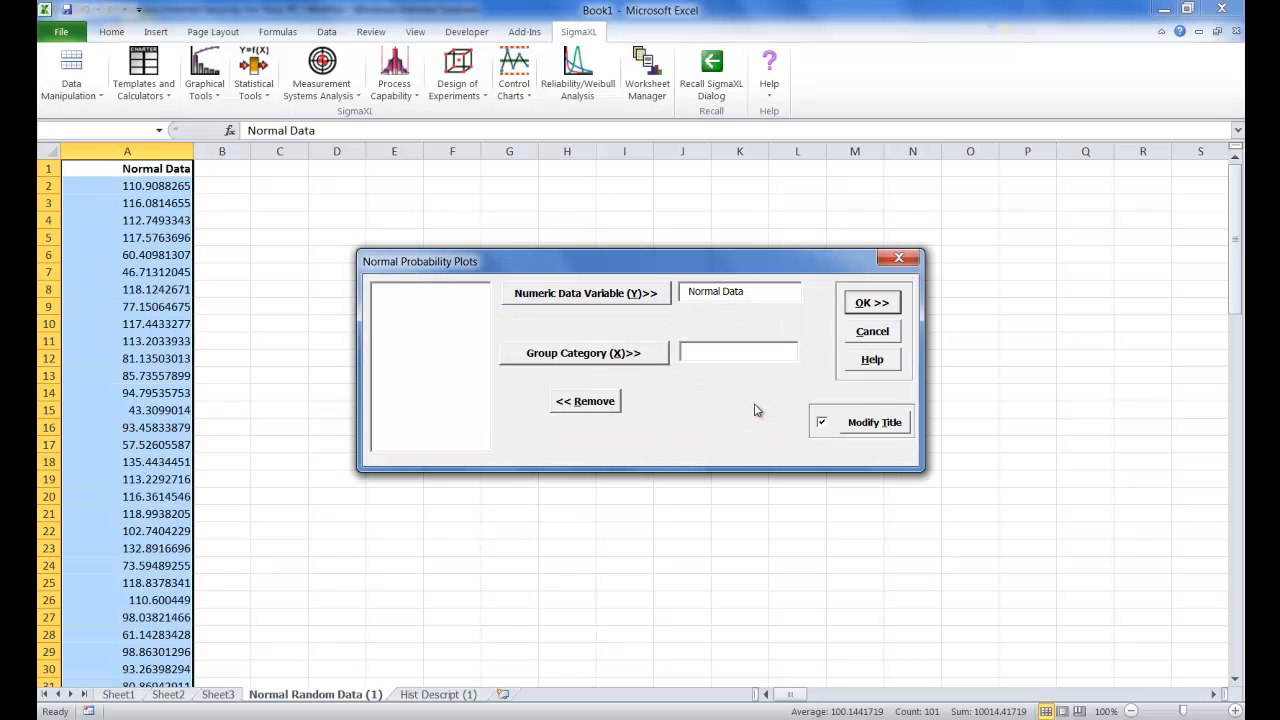
click(871, 308)
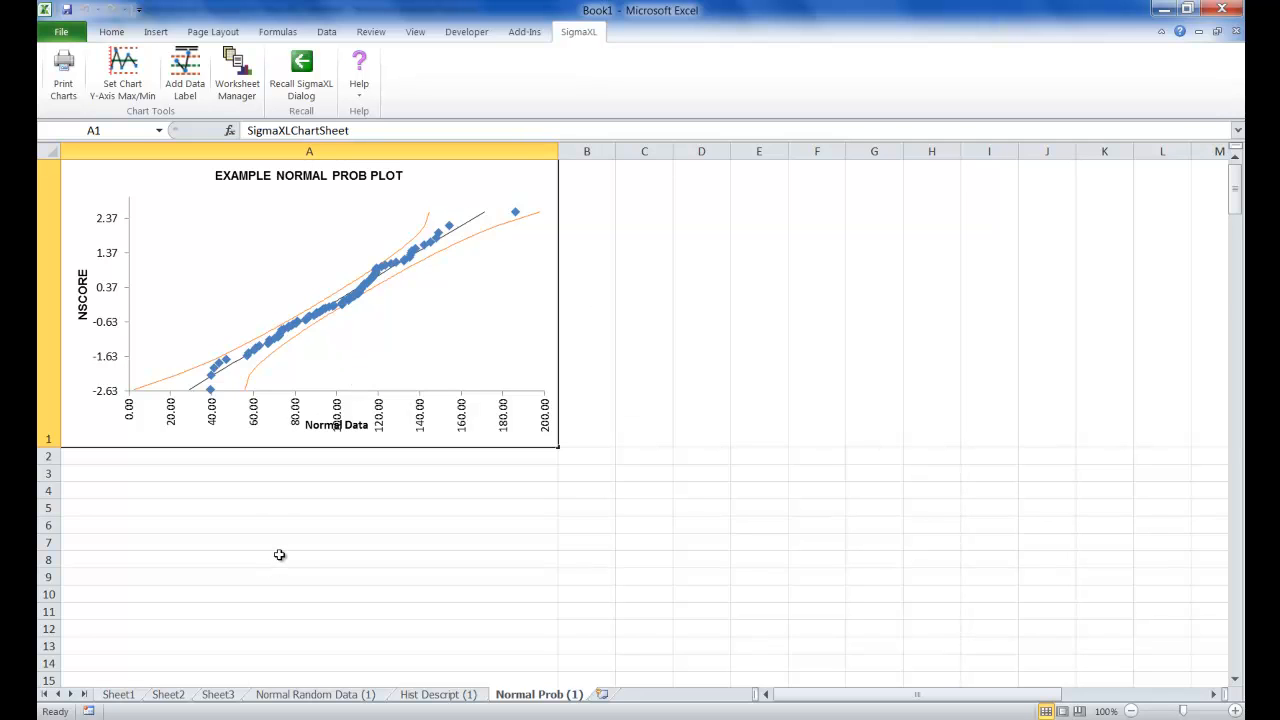
Open the Customer Data workbook from the Sample Data folder of the SigmaXL_6.1_64_Serial_1 installation
click(62, 36)
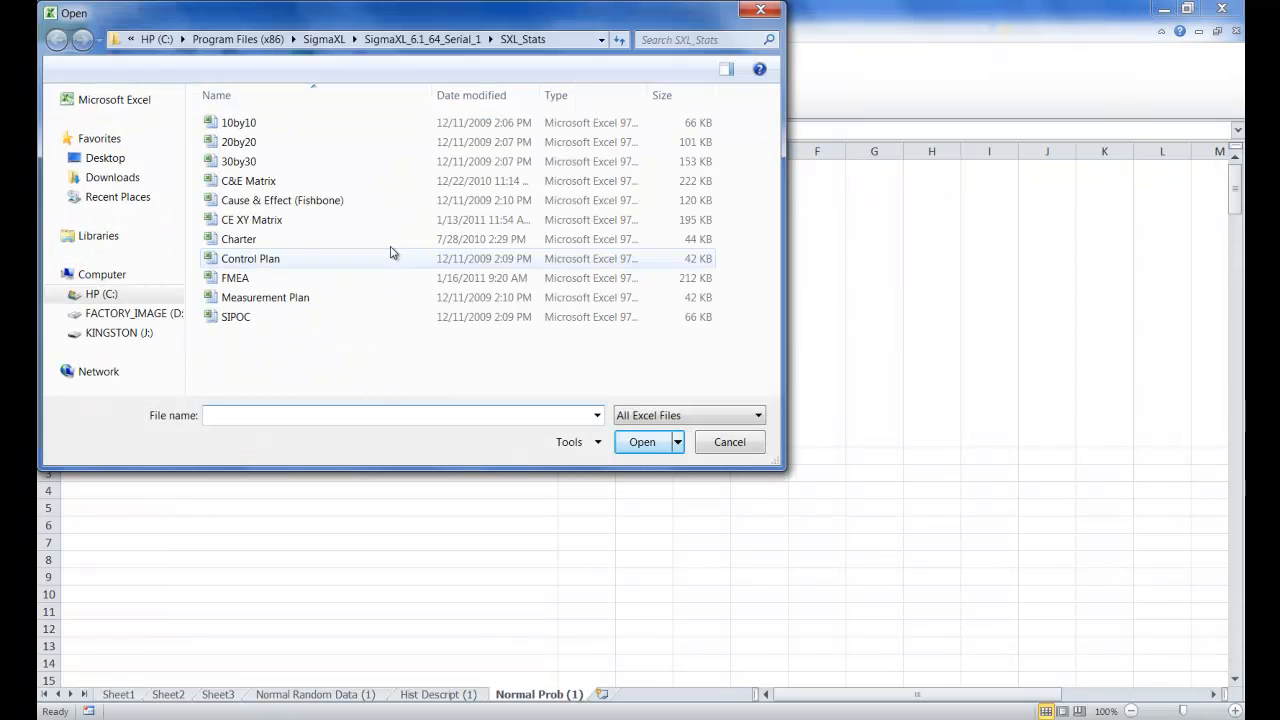
click(325, 42)
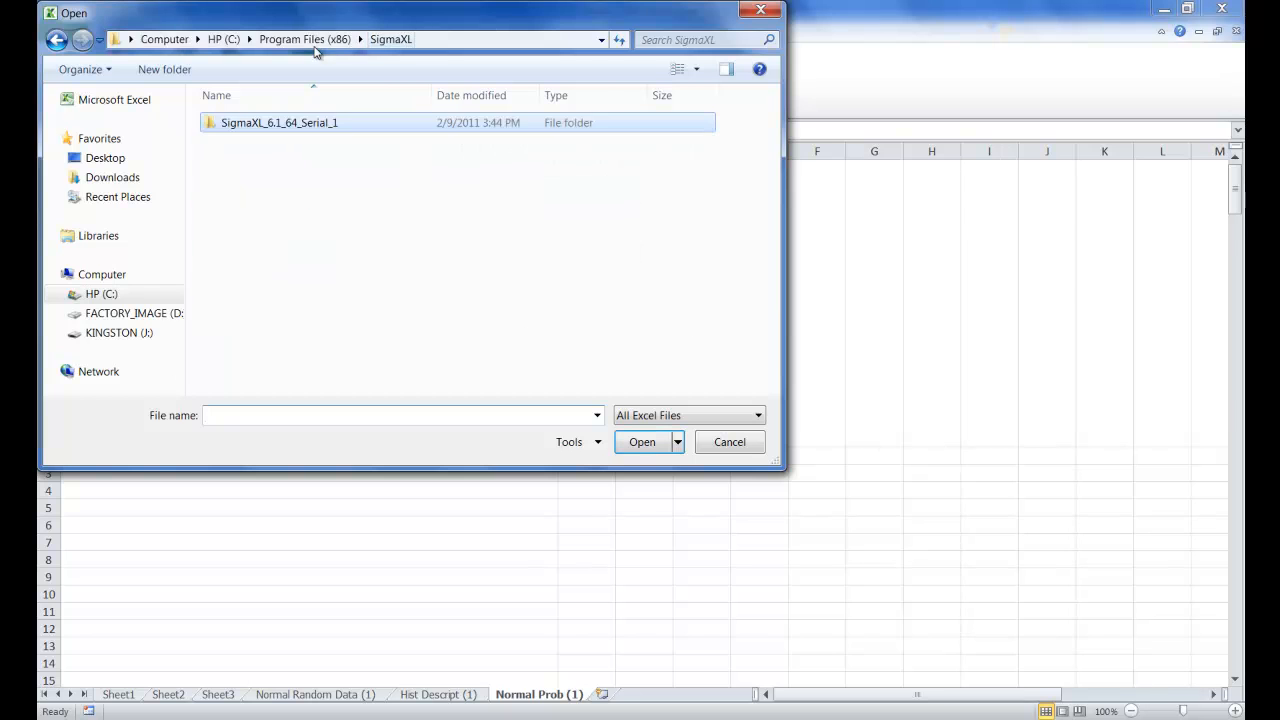
double_click(270, 125)
double_click(265, 128)
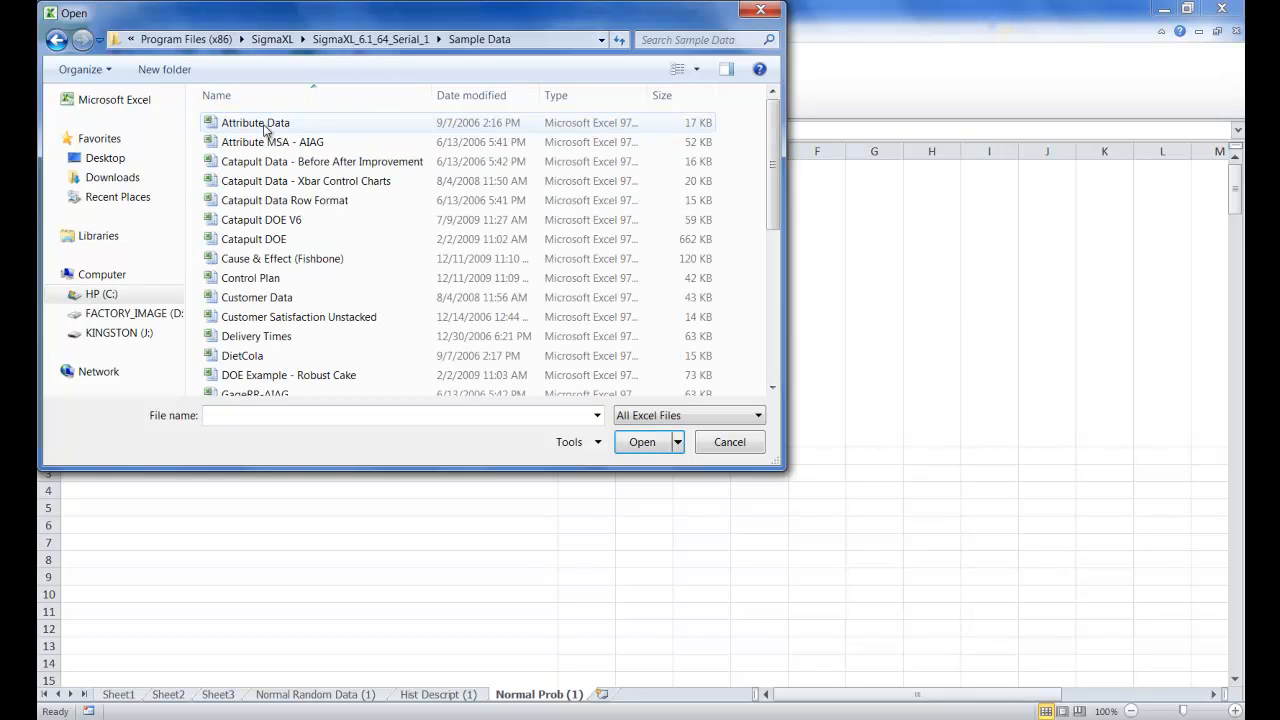
double_click(265, 297)
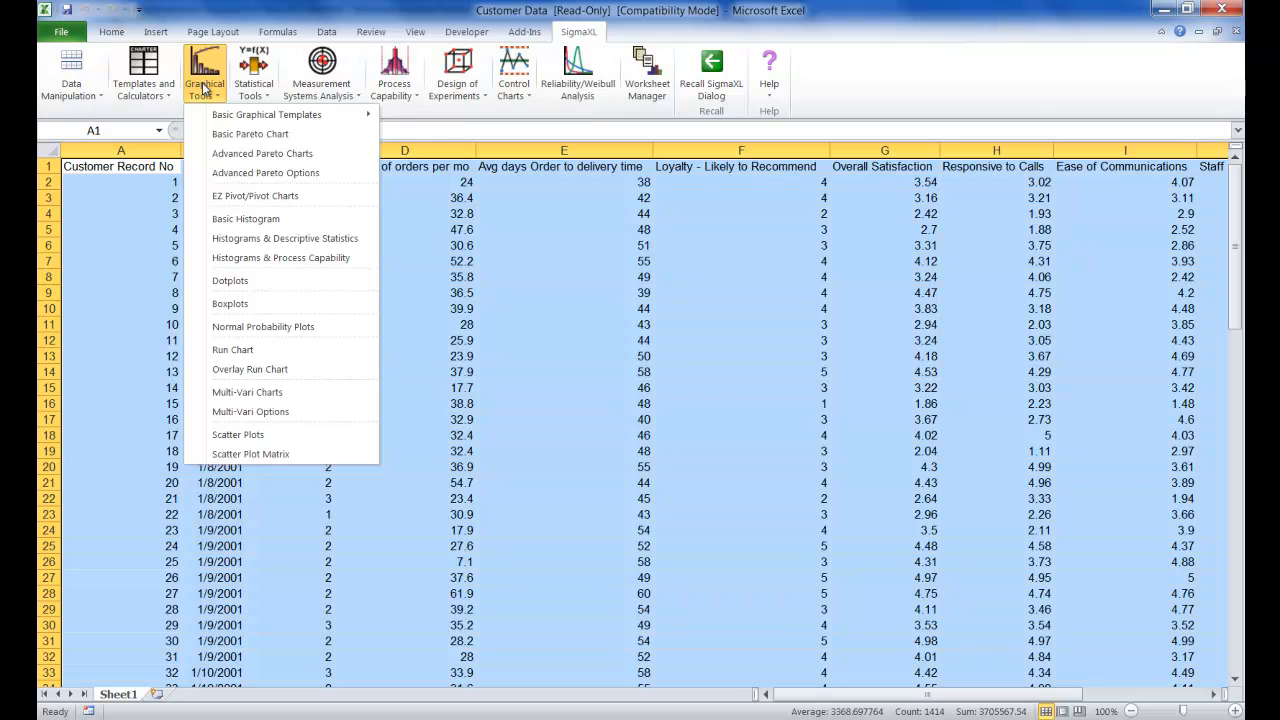
Create a normal probability plot from the entire Customer Data table, using Overall Satisfaction as the numeric data variable (Y)
click(288, 326)
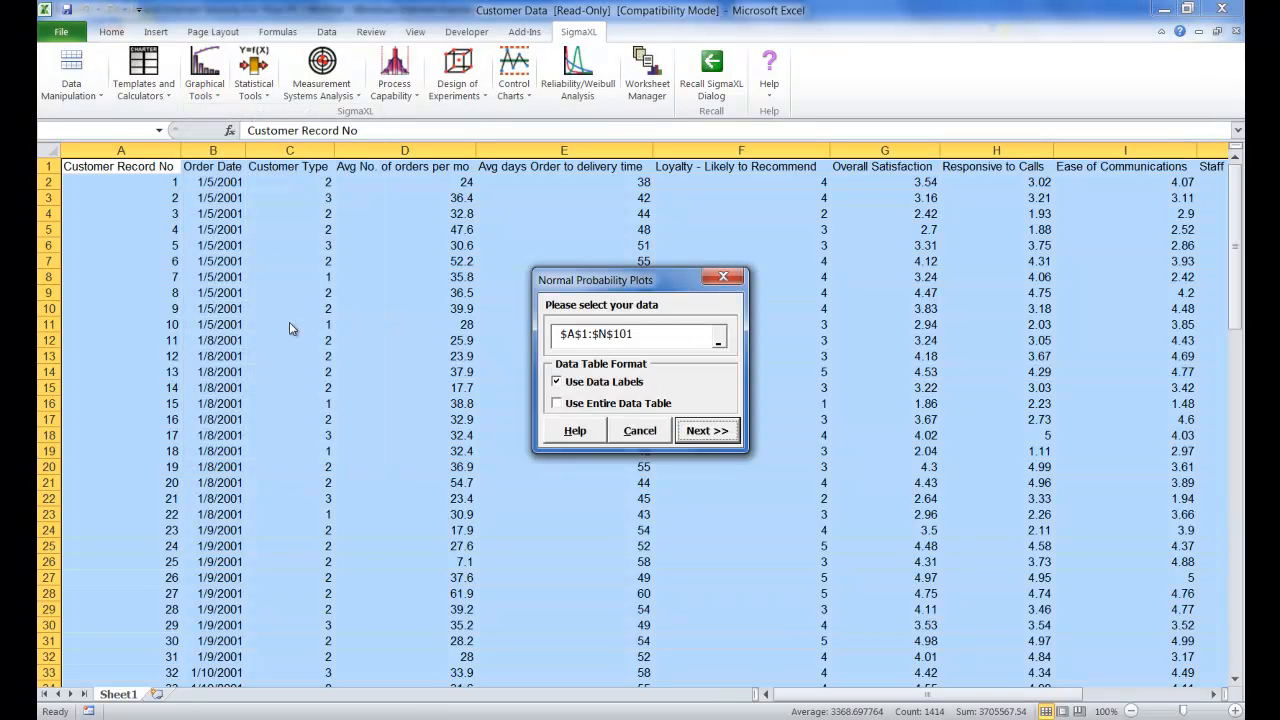
click(557, 403)
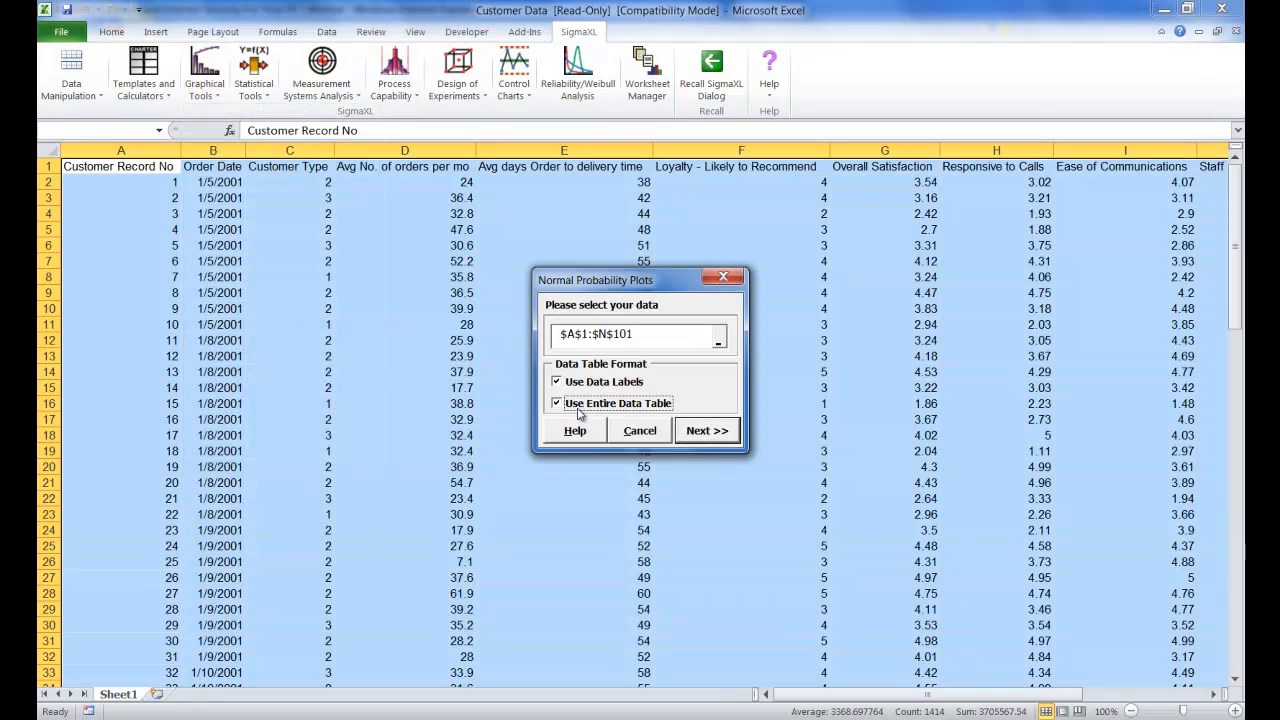
click(707, 432)
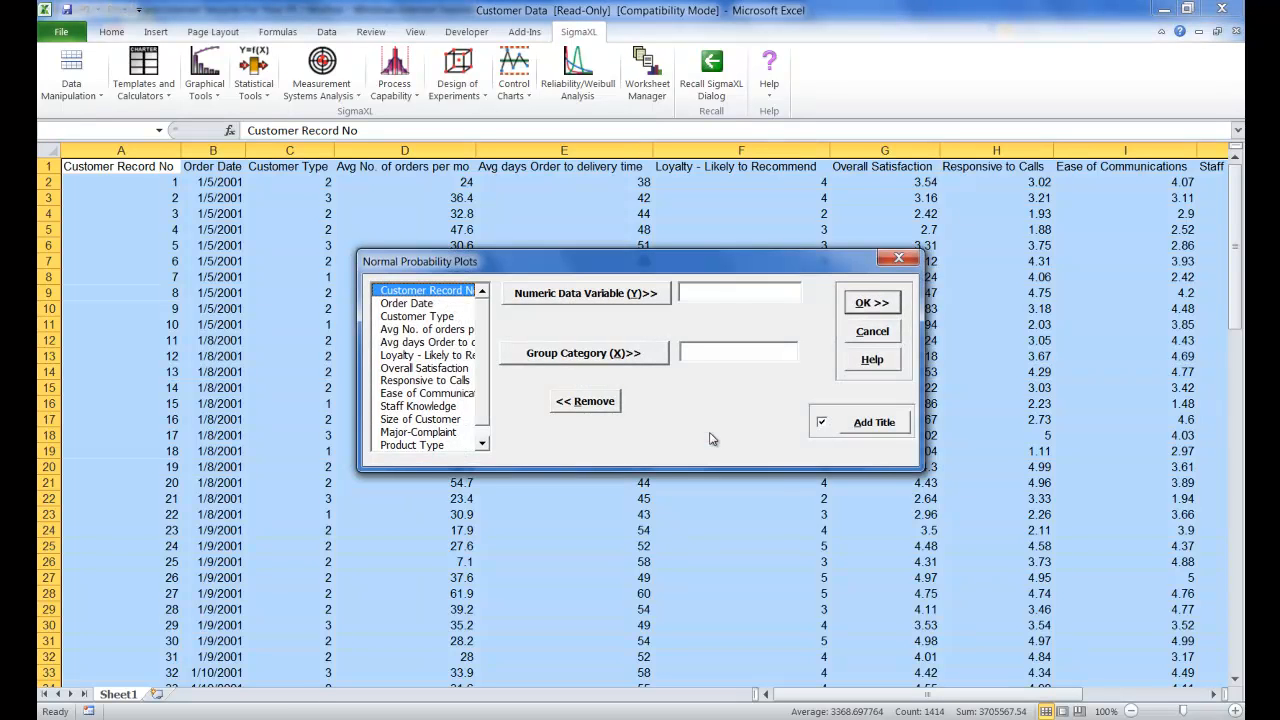
click(462, 369)
click(516, 298)
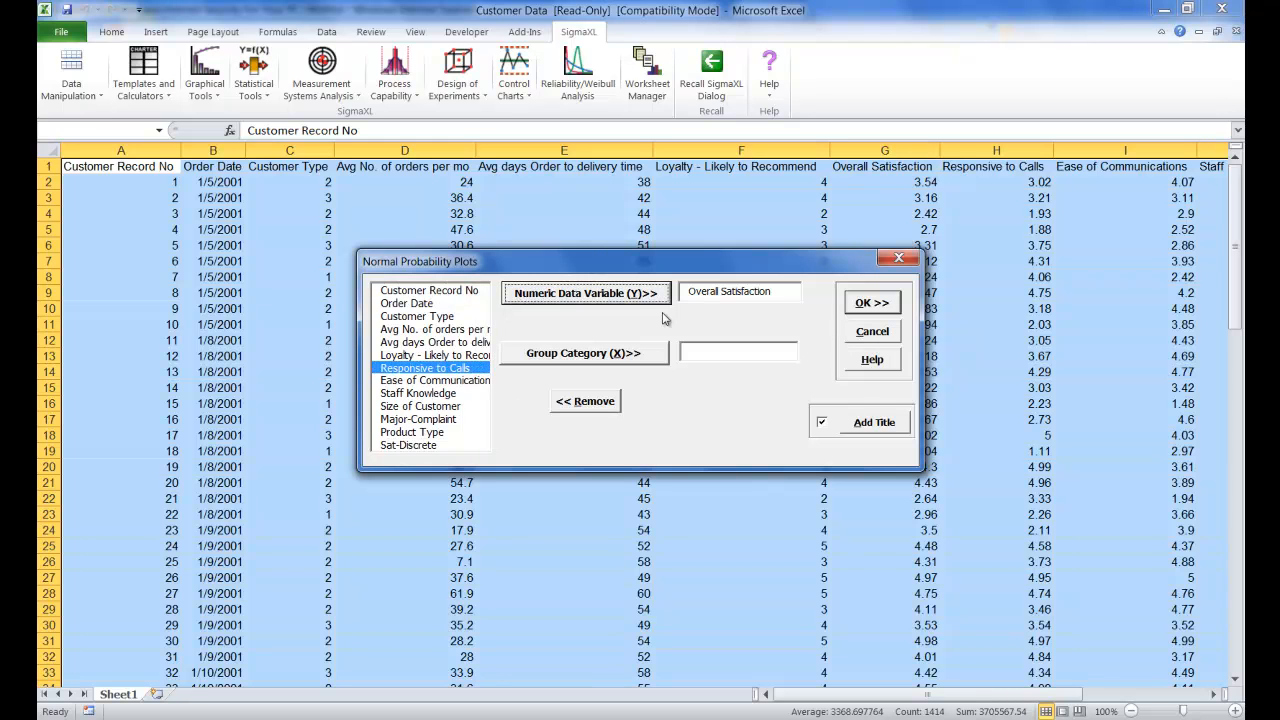
click(871, 303)
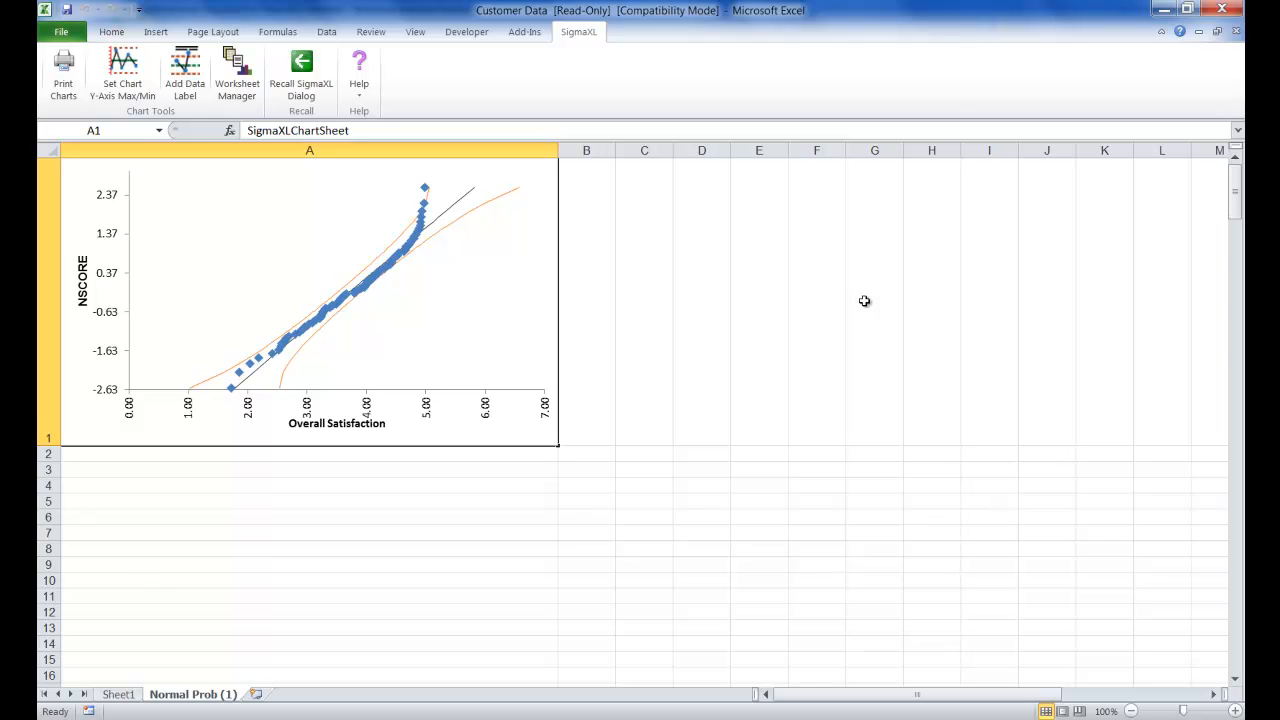
Create normal probability plots of Overall Satisfaction grouped by Customer Type from the entire data table on Sheet1
click(118, 694)
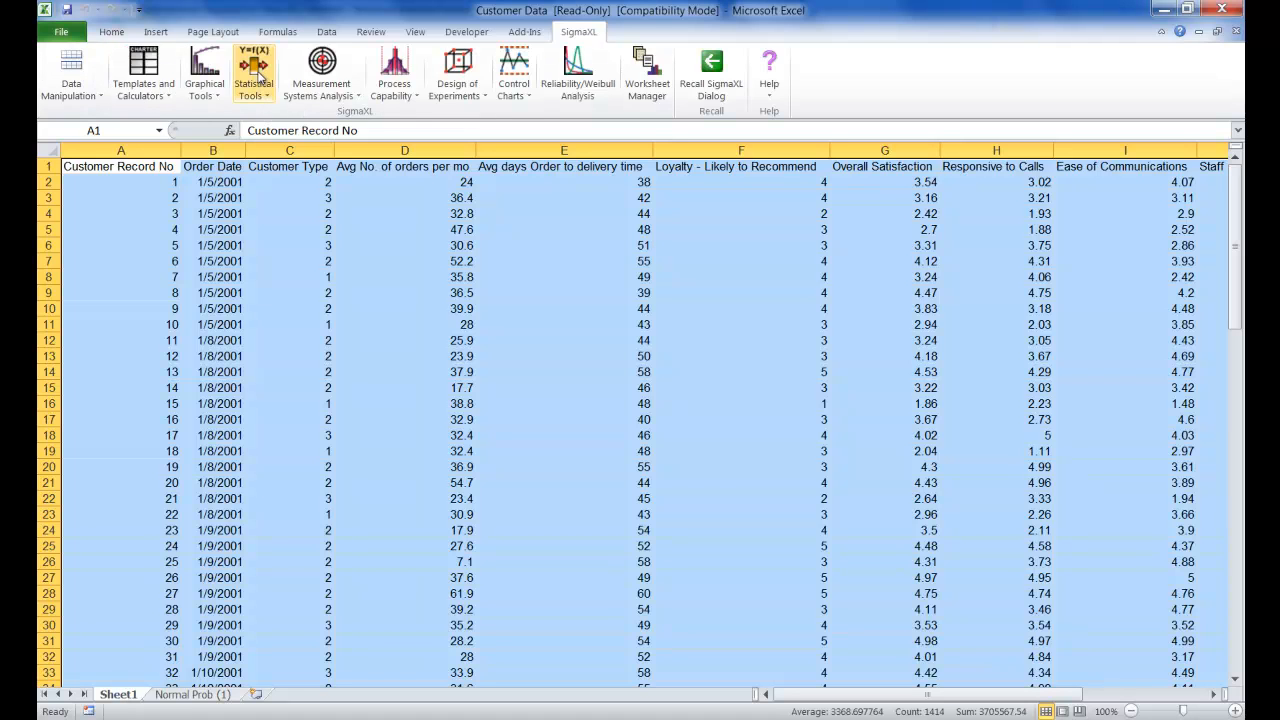
click(205, 76)
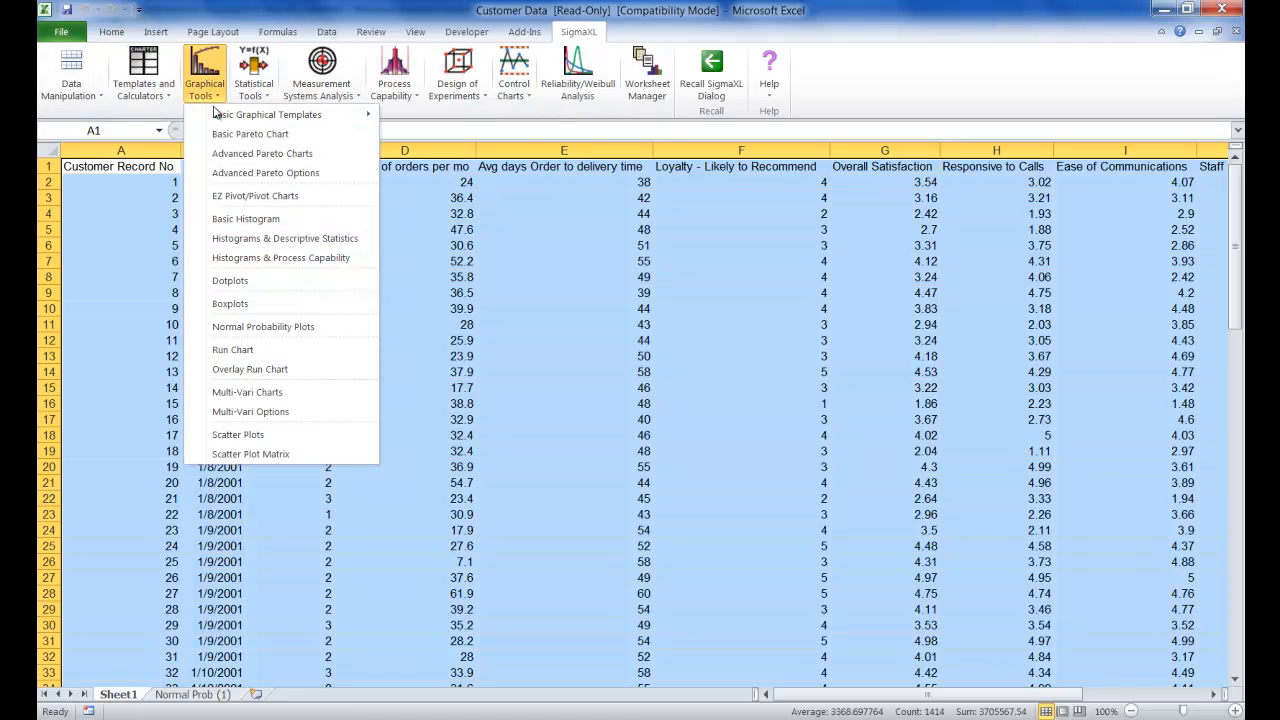
click(248, 330)
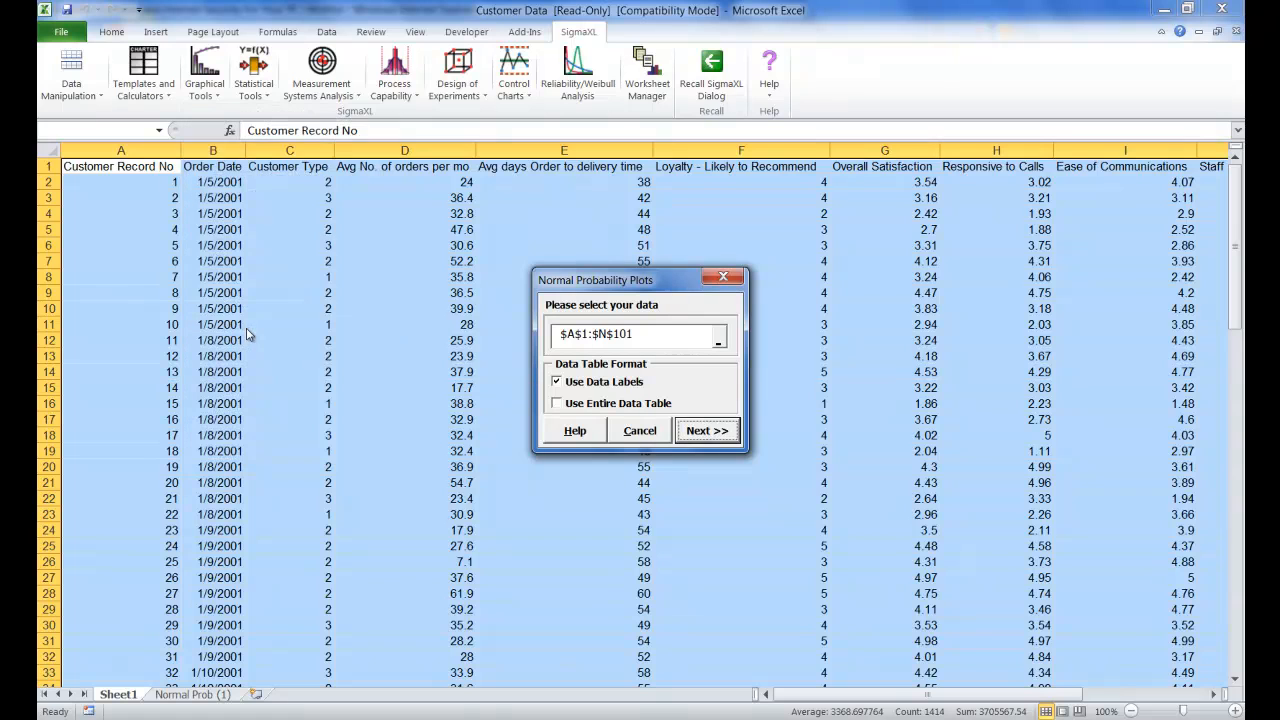
click(604, 405)
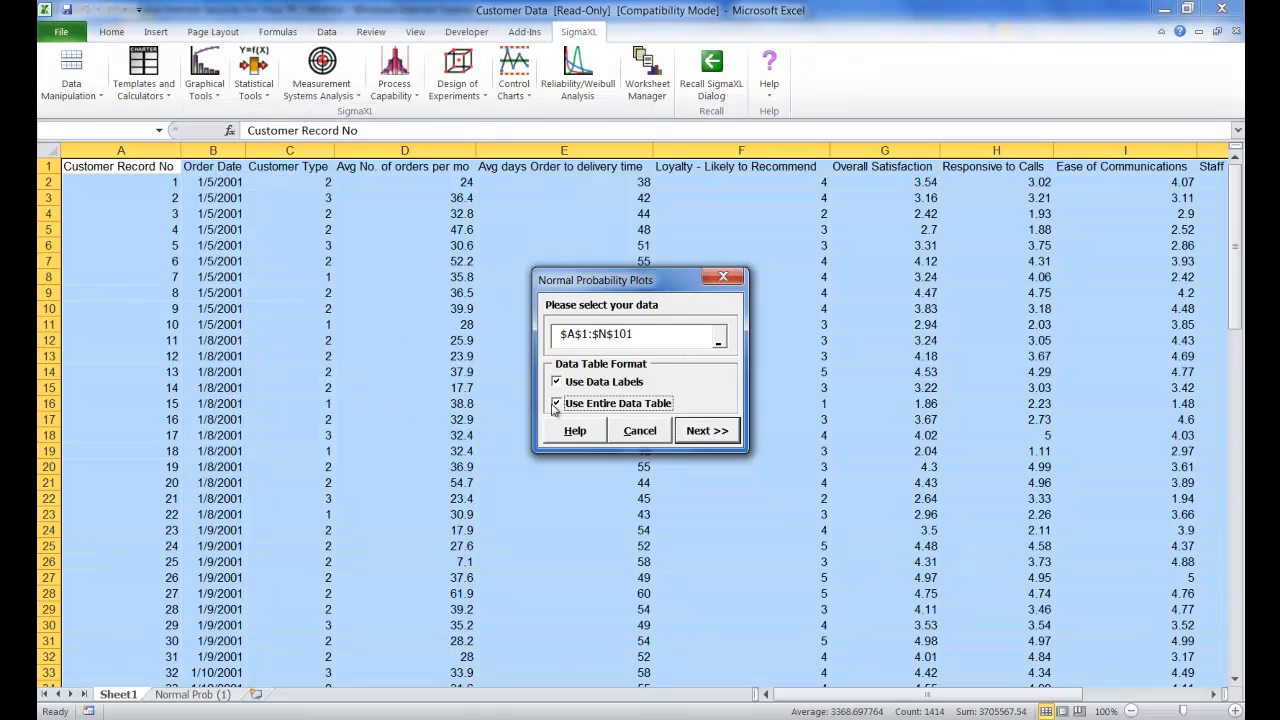
click(712, 432)
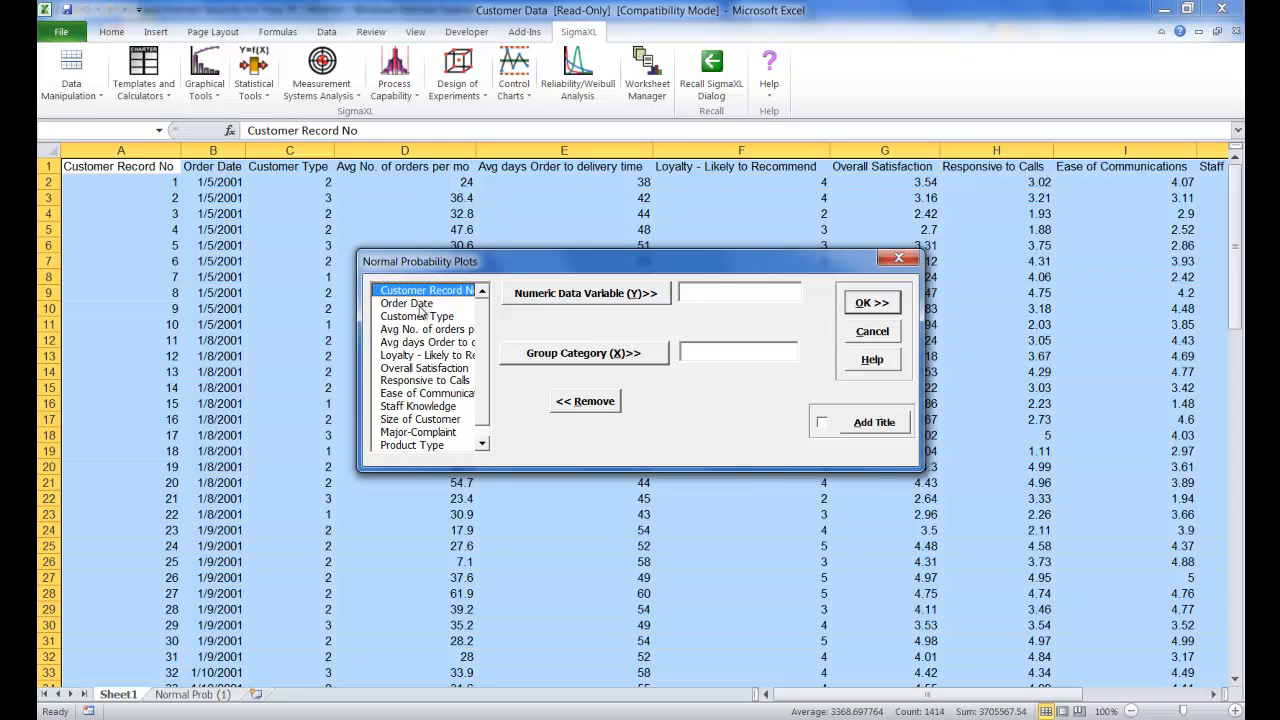
click(440, 368)
click(572, 295)
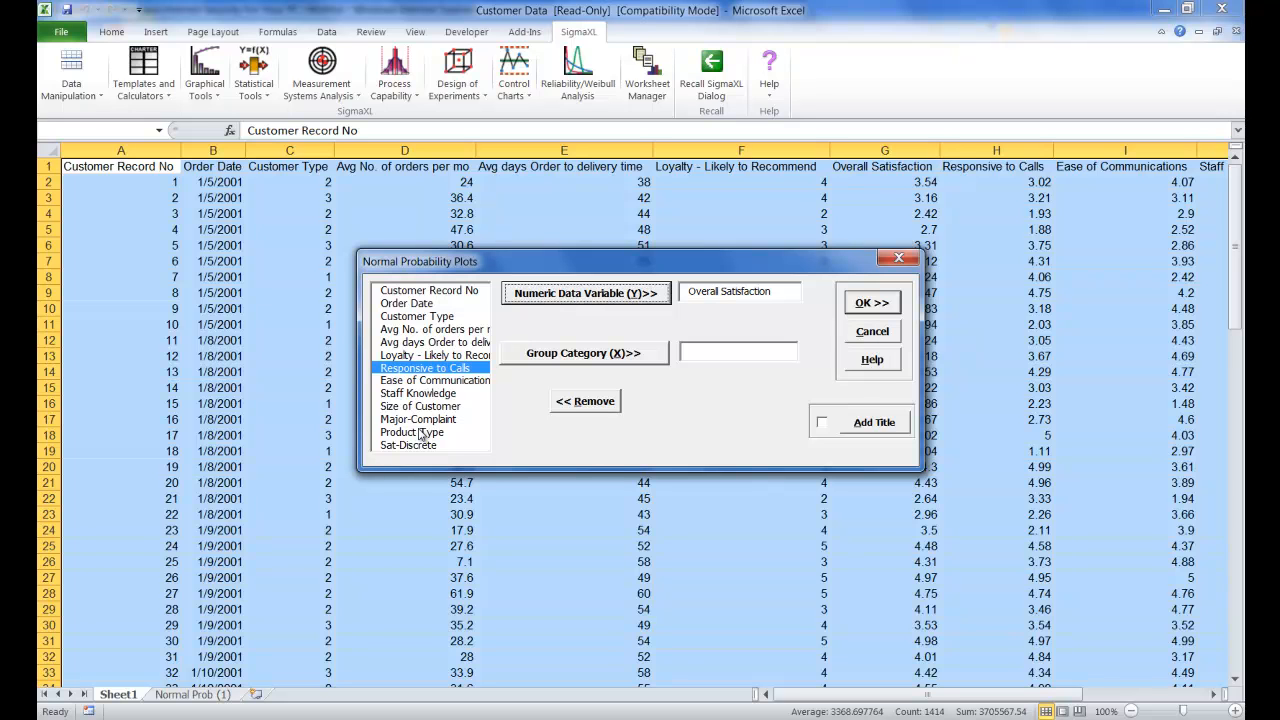
click(437, 318)
click(570, 360)
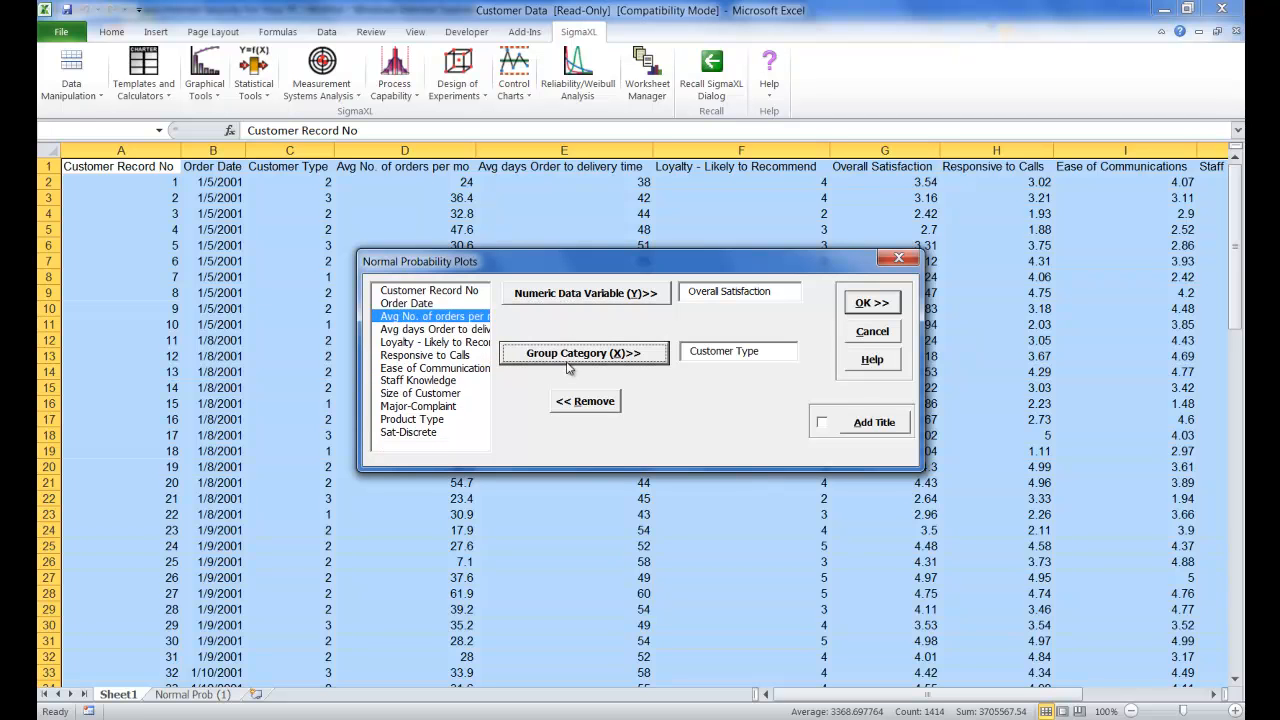
click(866, 304)
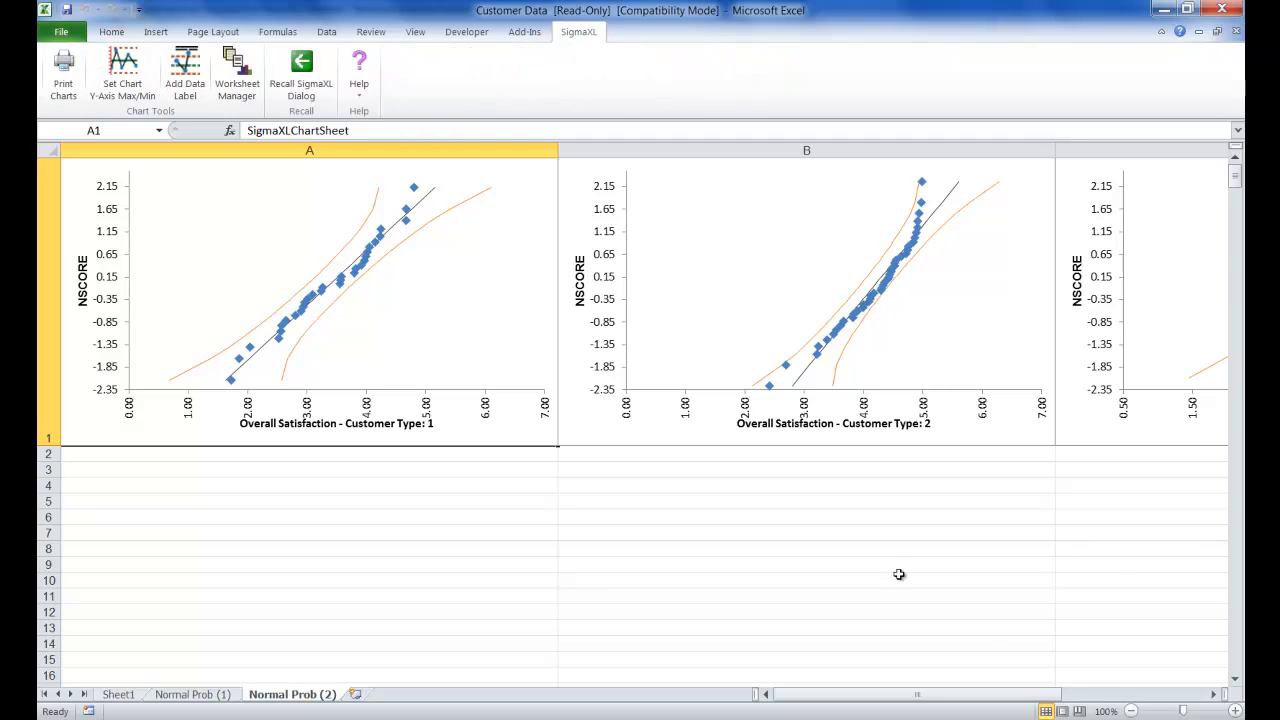
click(1131, 711)
click(1131, 711)
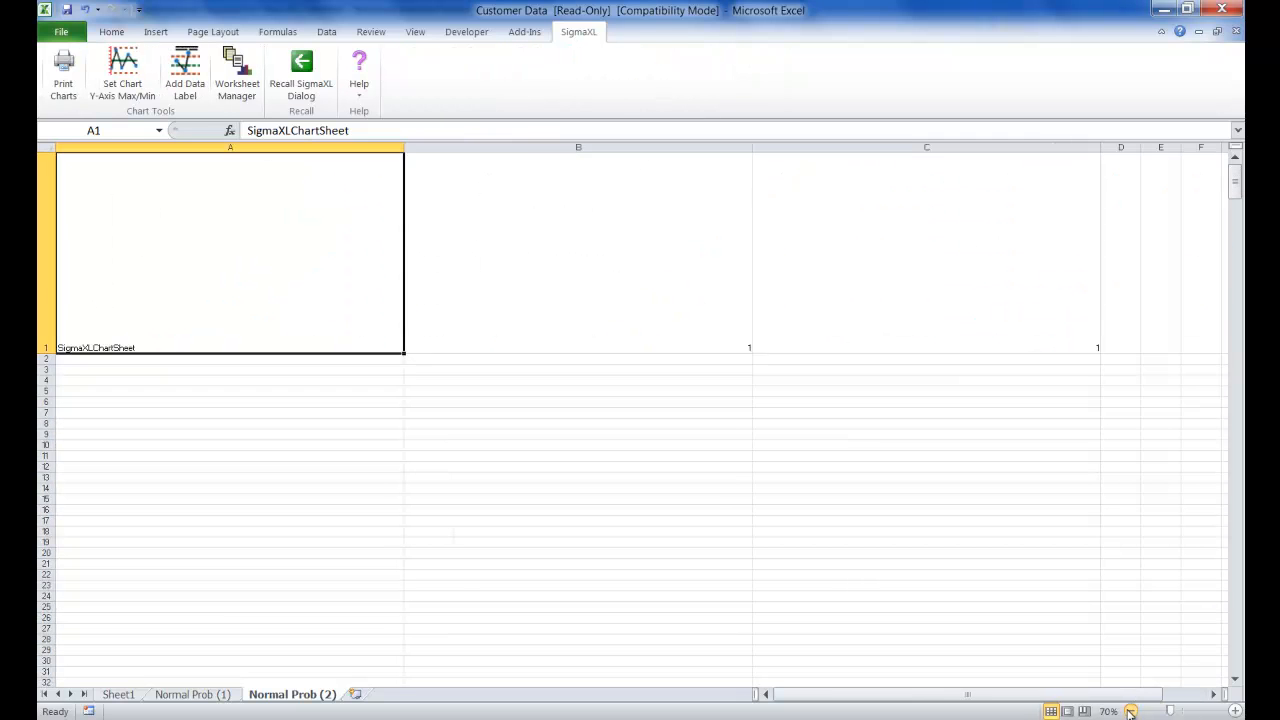
click(1131, 711)
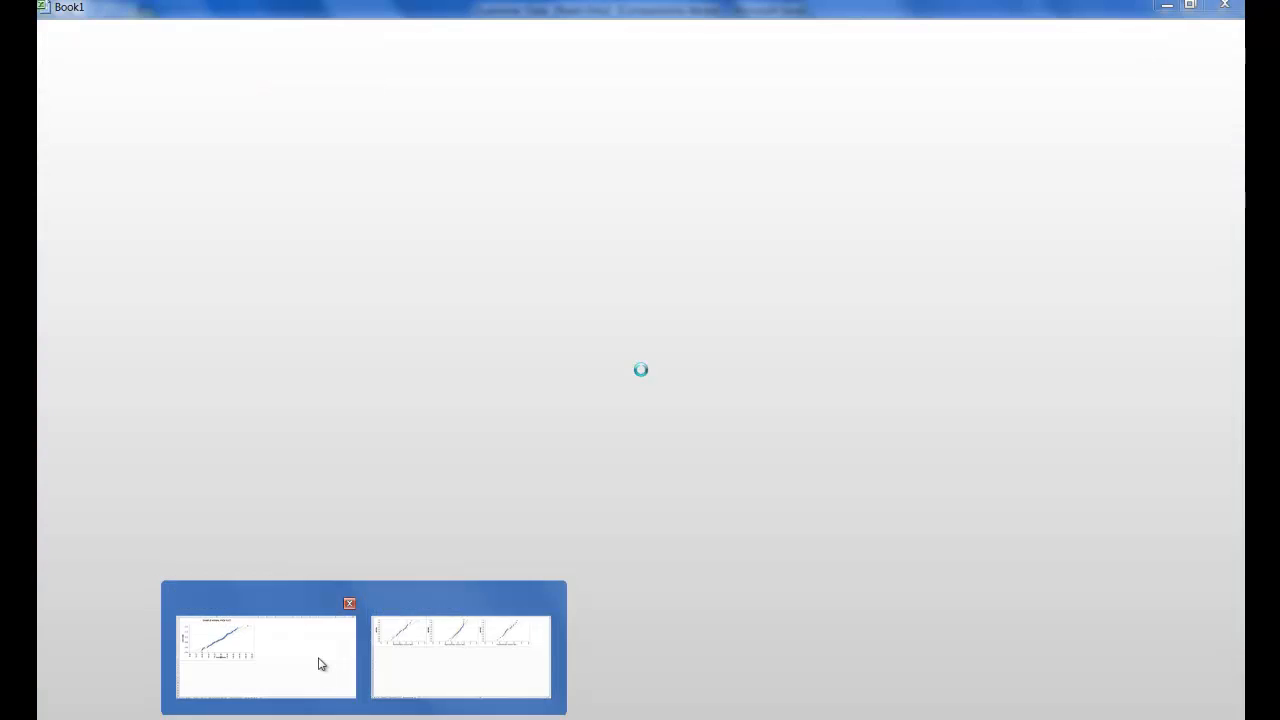
Switch to the Book1 workbook and display its Normal Random Data (1) sheet
click(321, 664)
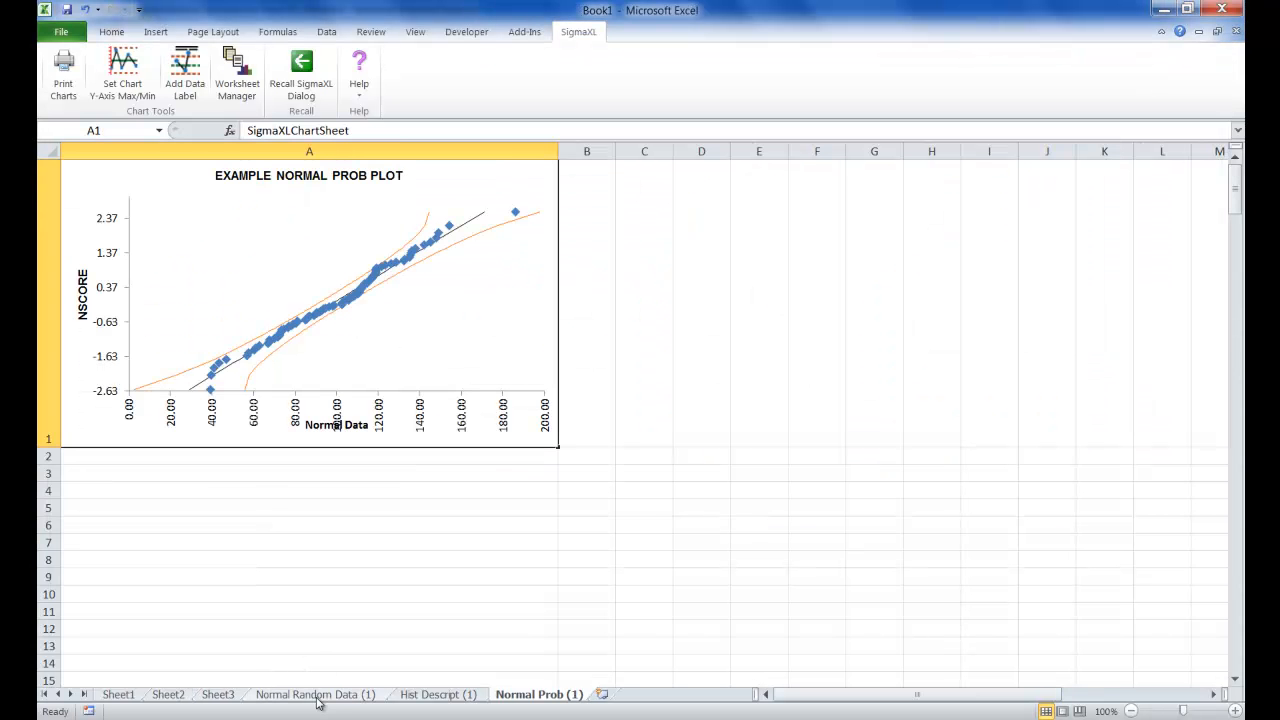
click(318, 700)
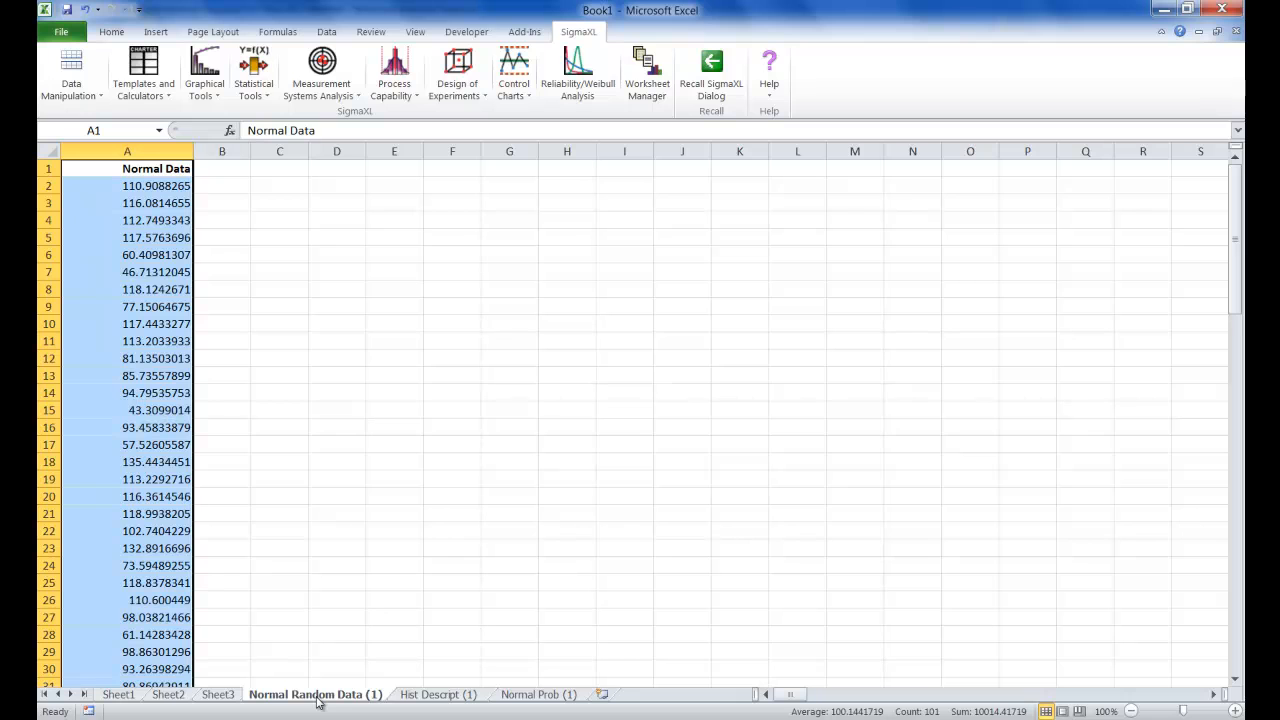